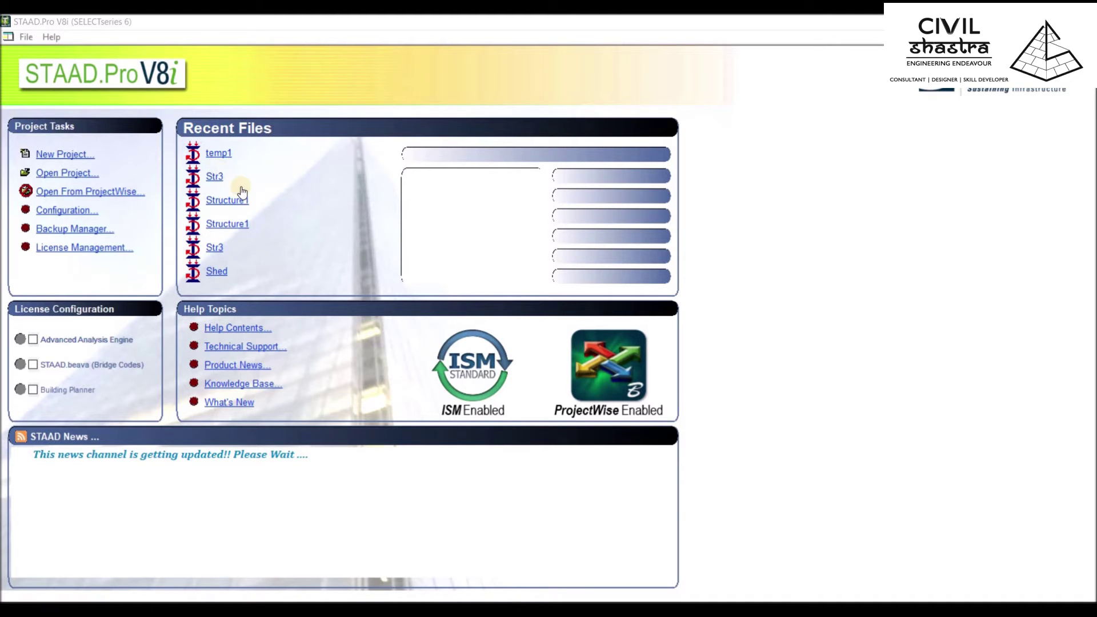
Step: Bring the STAAD.Pro V8i start page window into focus
click(227, 225)
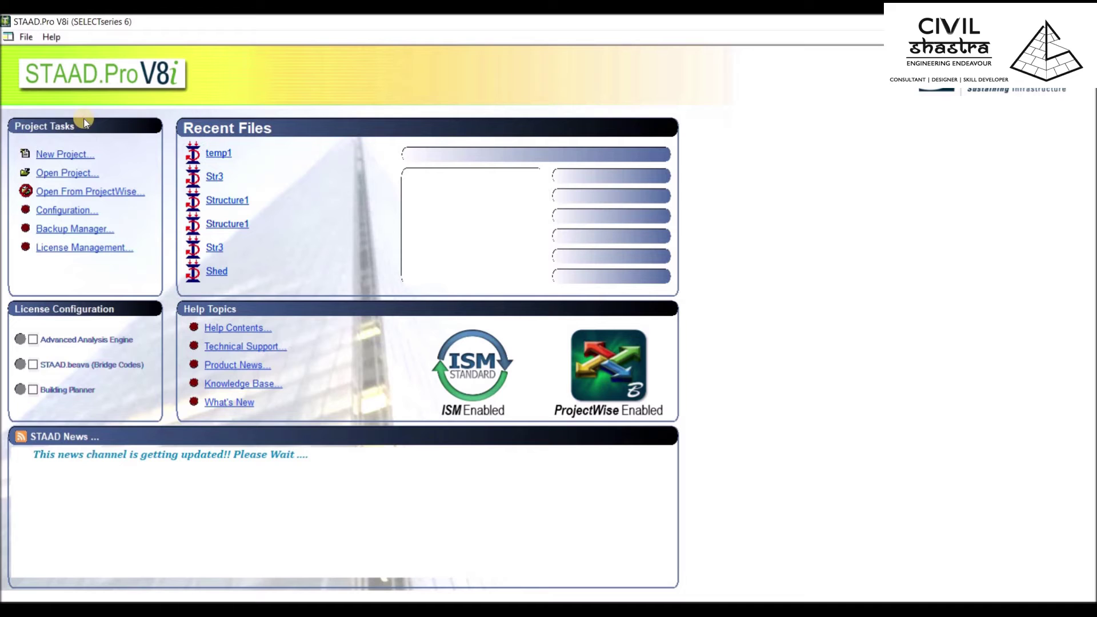
Step: Open Configure Program and keep Metric as the default base unit after trying English
click(81, 213)
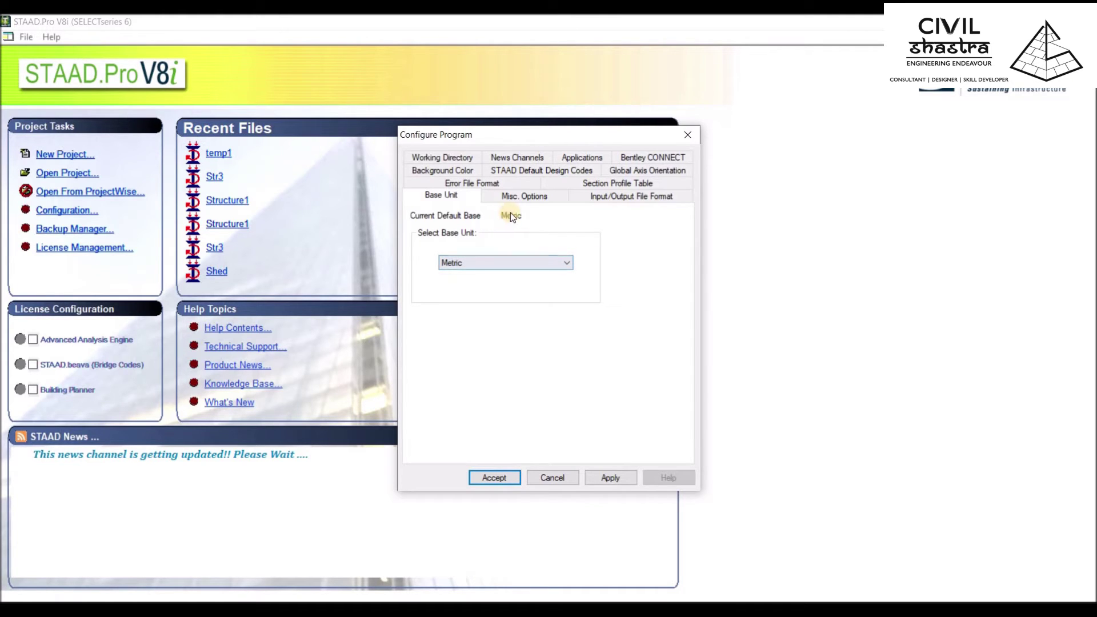
click(478, 263)
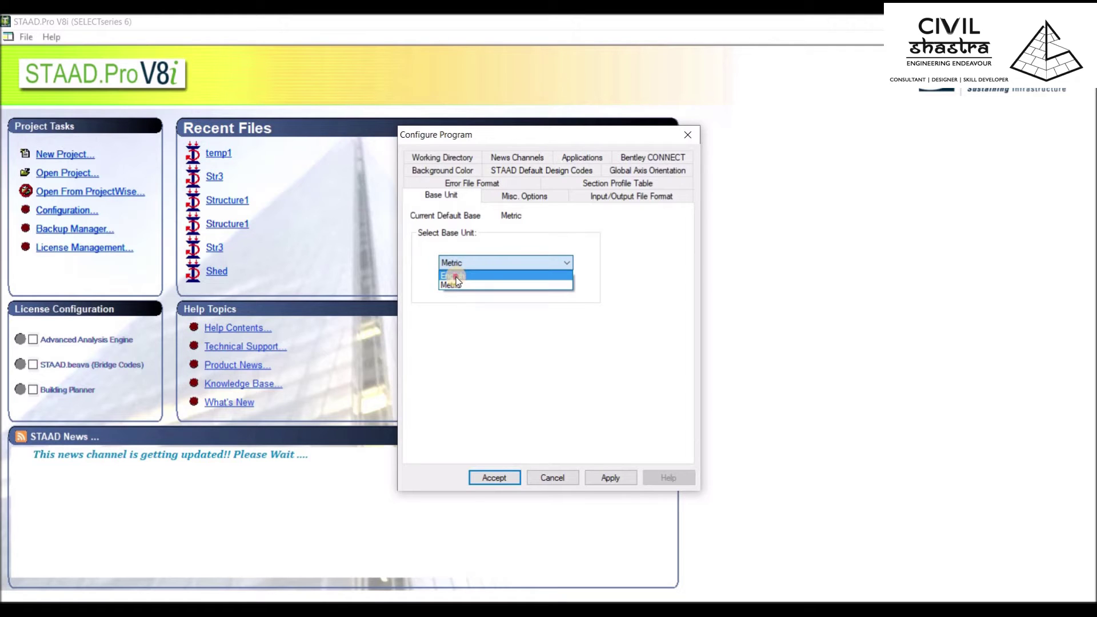
click(454, 277)
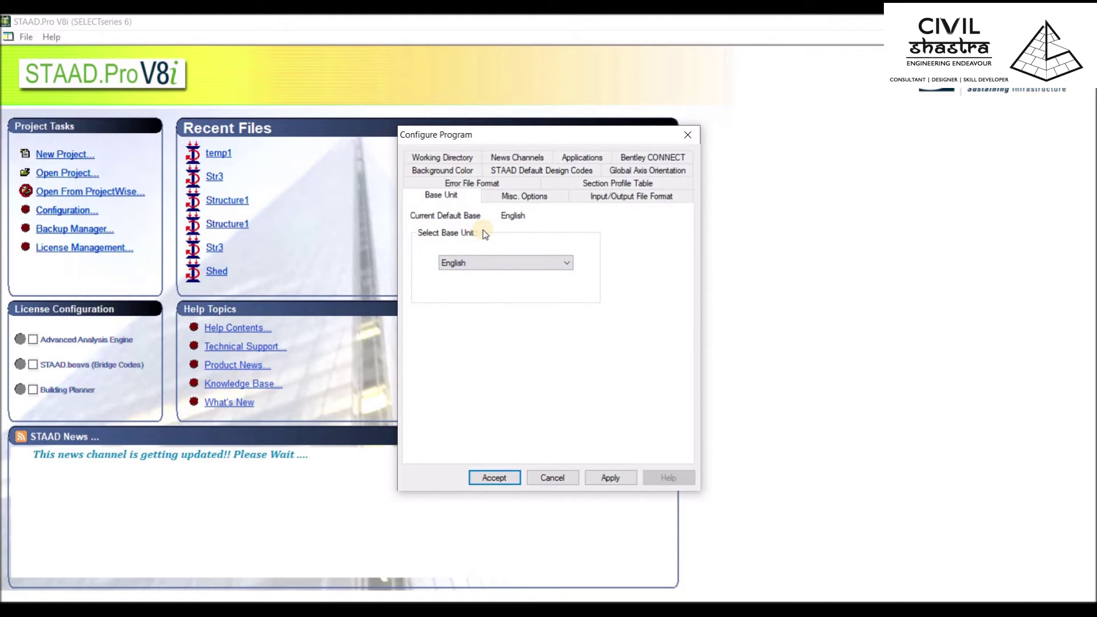
click(485, 261)
click(463, 286)
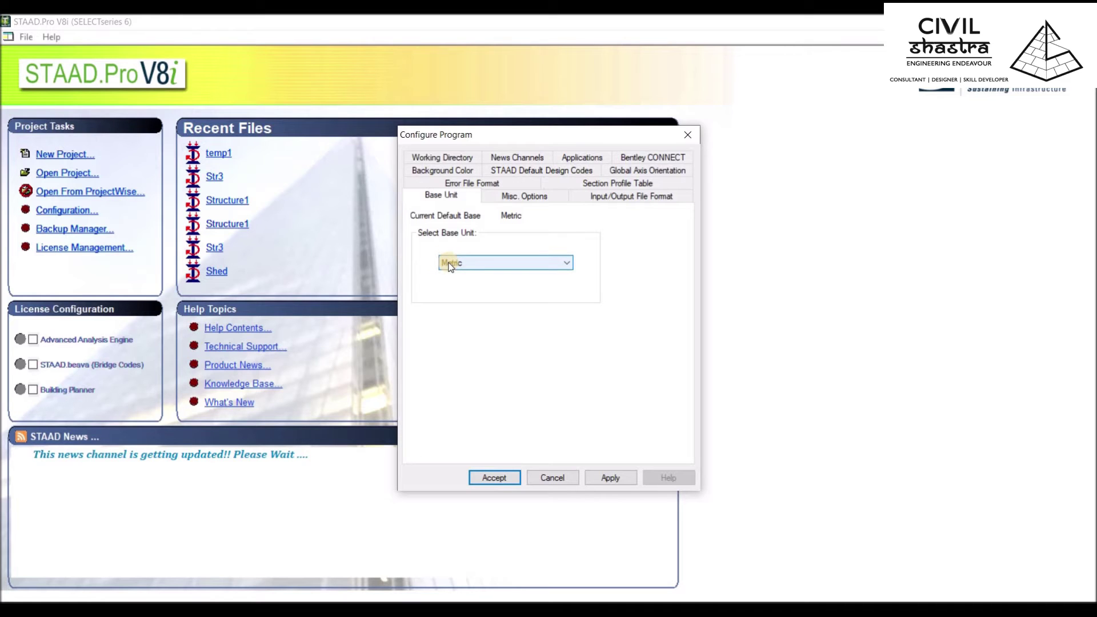
click(533, 197)
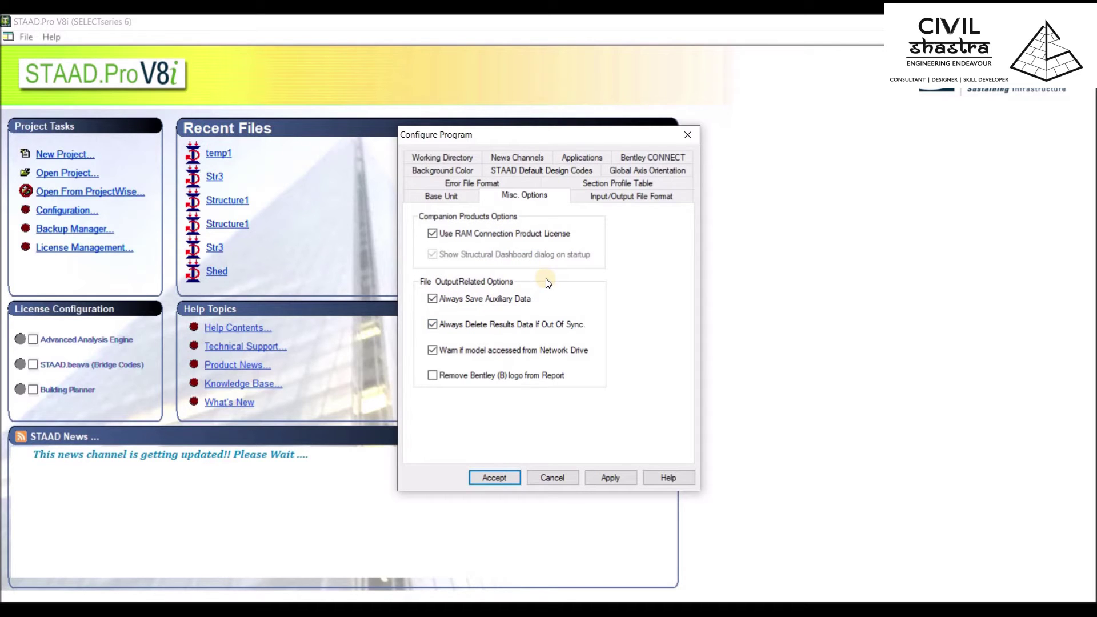
Step: Show the Input/Output File Format settings, with joint coordinates at 6 significant digits
click(622, 200)
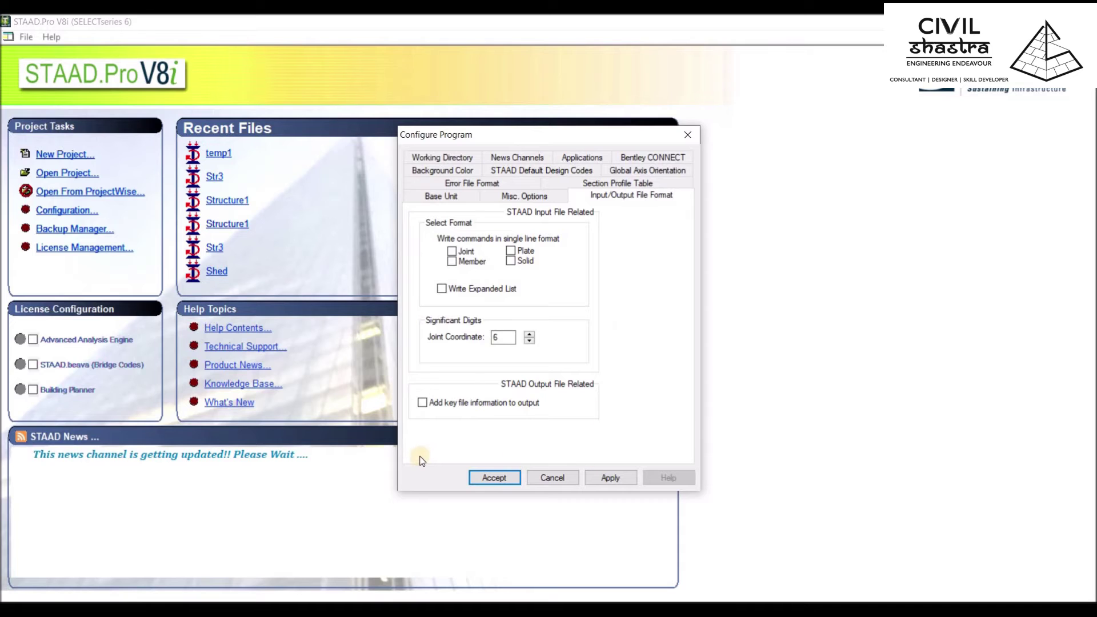
Step: Browse the default section profile tables, keeping Indian as the default profile table
click(610, 183)
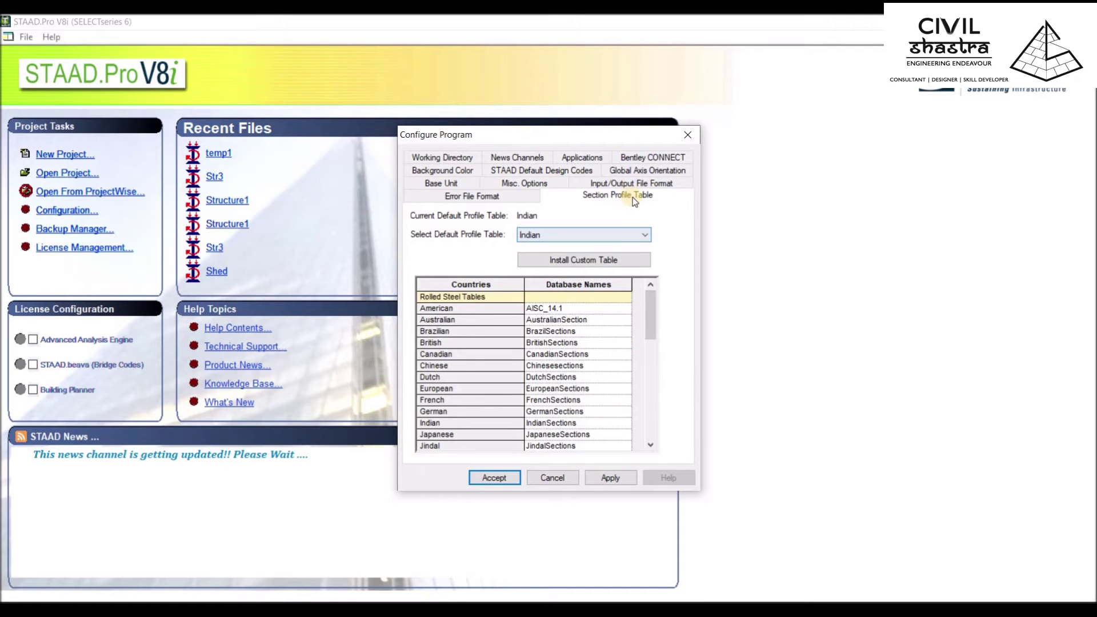
click(552, 235)
click(552, 235)
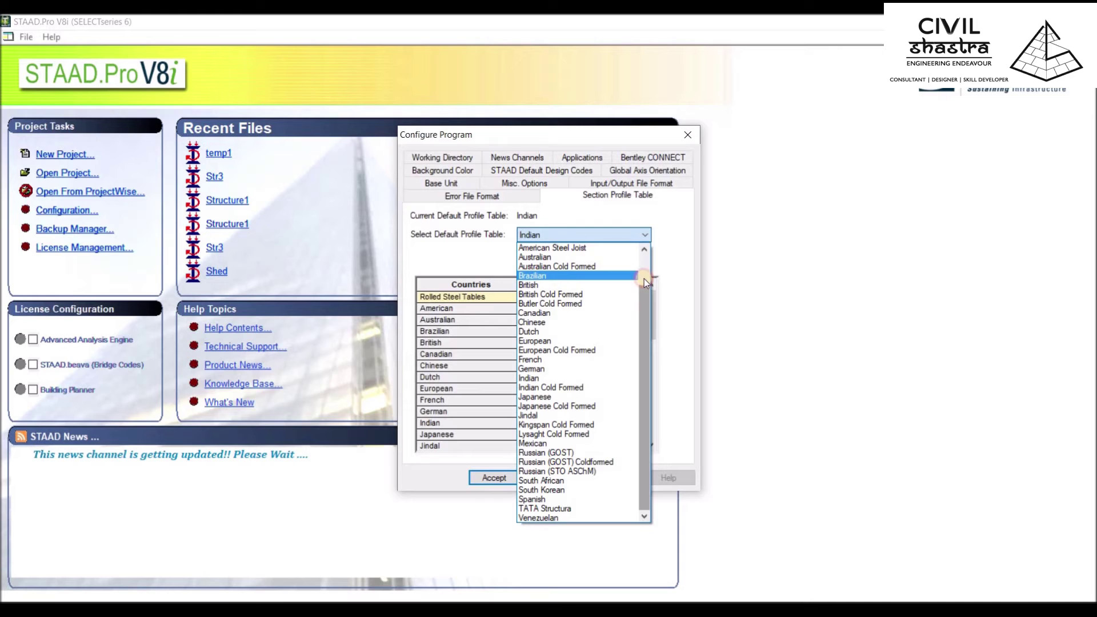
click(645, 266)
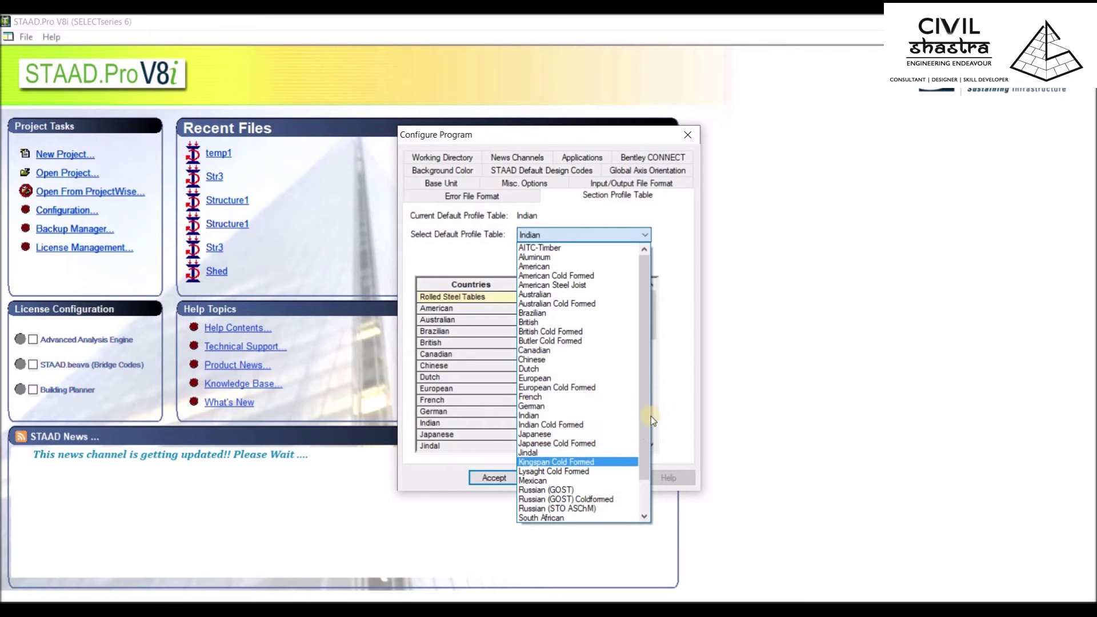
drag(649, 435, 645, 468)
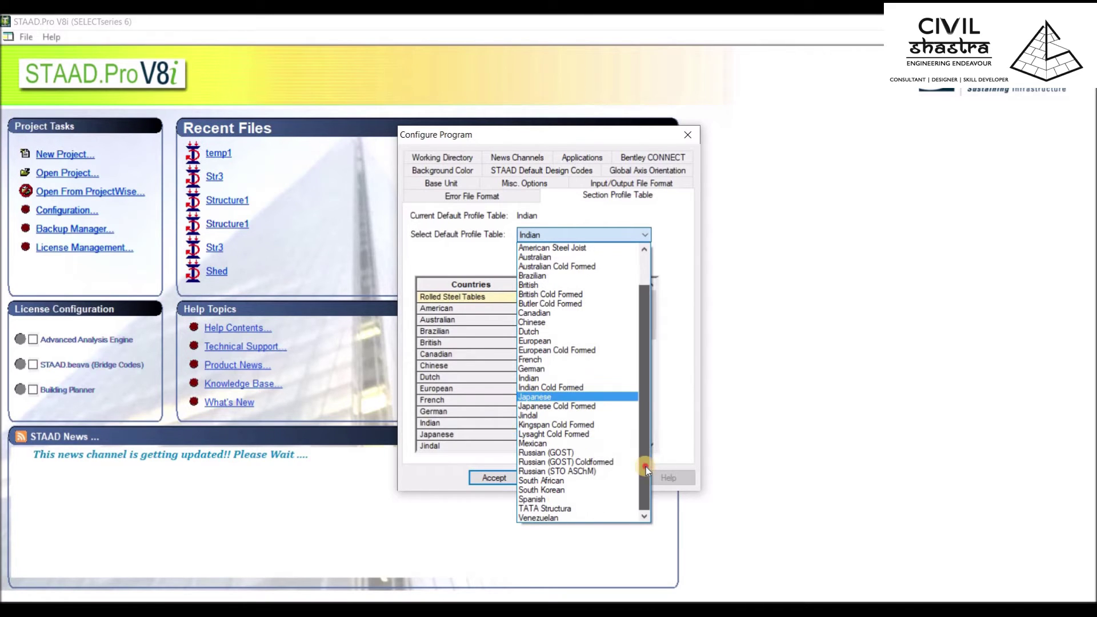
click(436, 257)
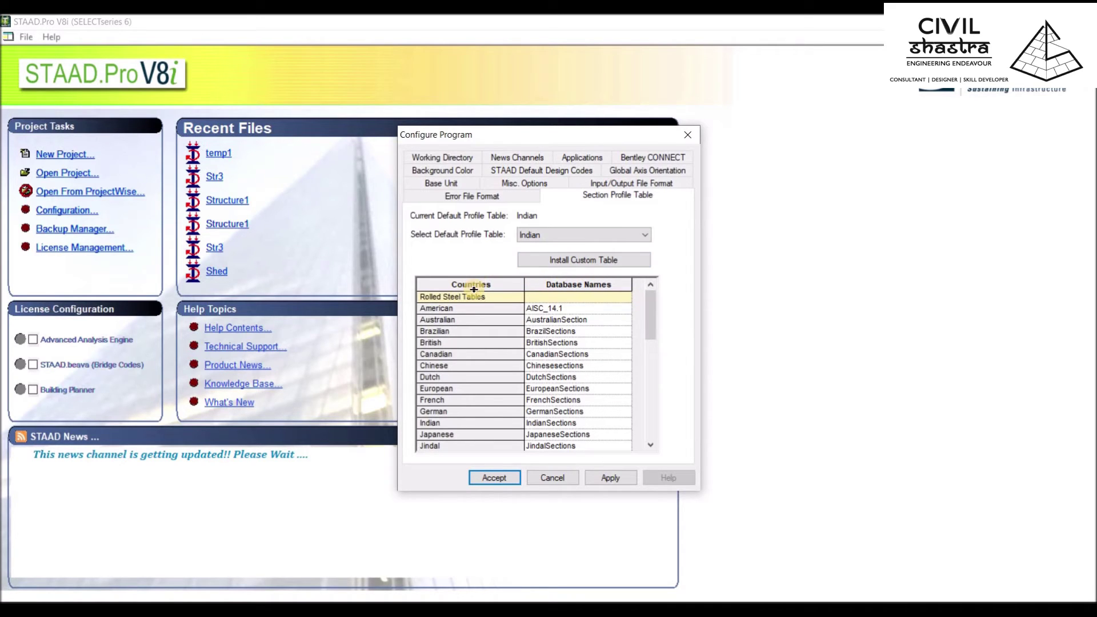
drag(648, 314, 657, 341)
click(435, 356)
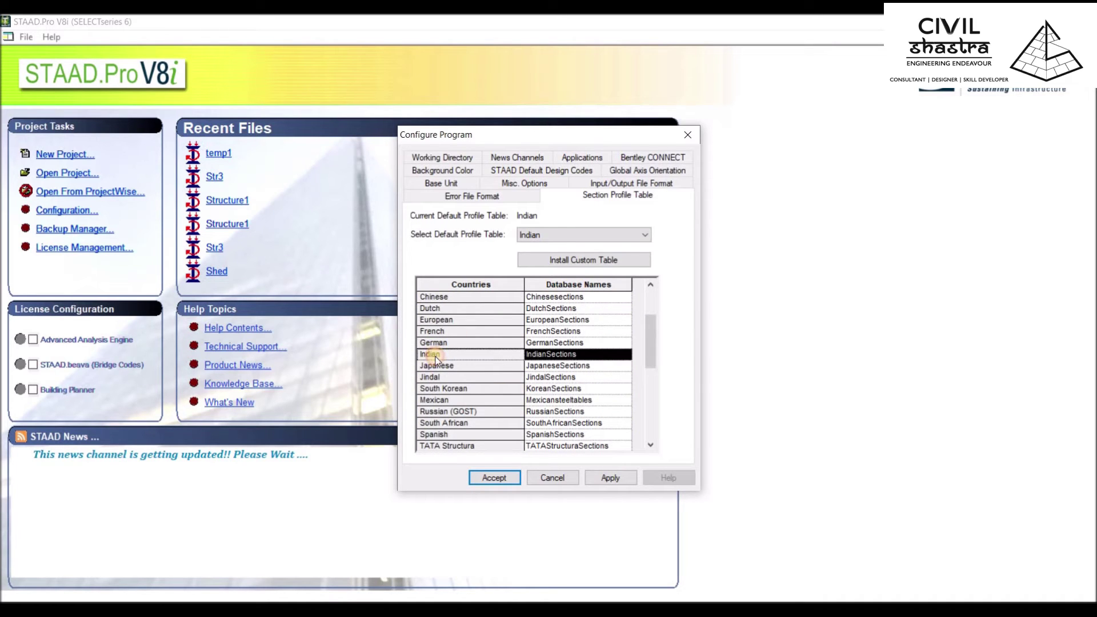
click(457, 196)
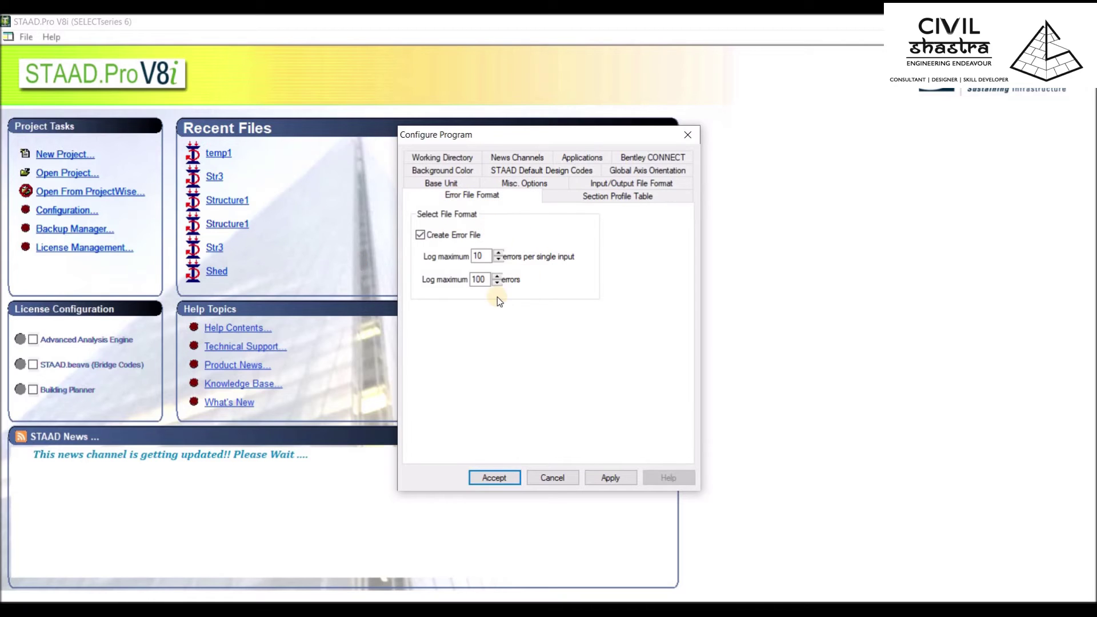
Step: Toggle Create Error File off and back on, leaving error file creation enabled
click(420, 235)
click(420, 235)
click(621, 171)
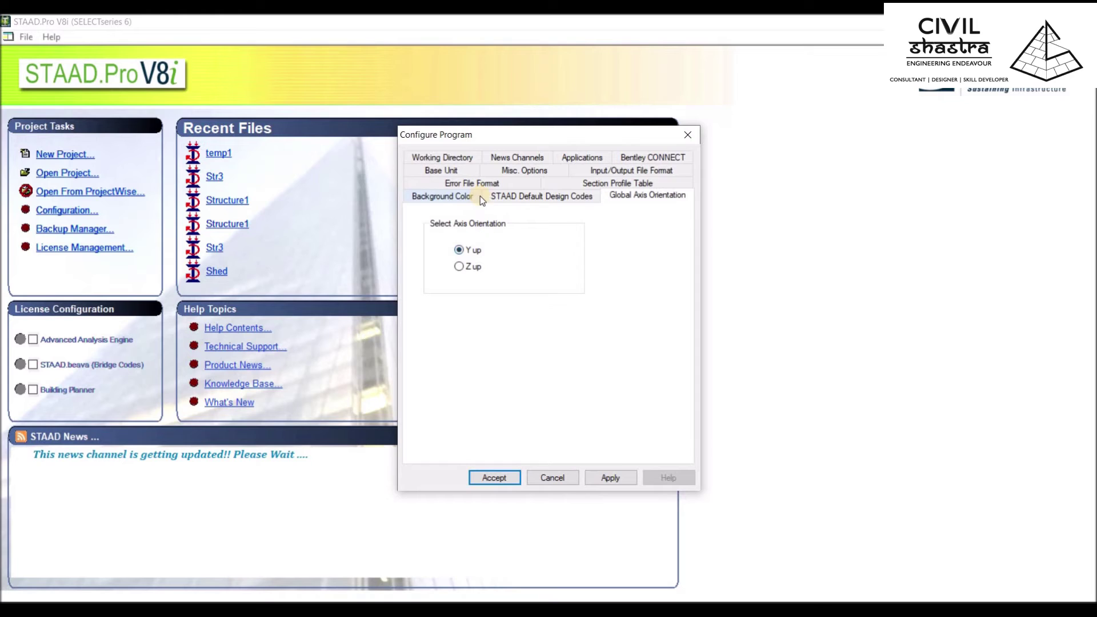
Step: Browse the steel design codes under STAAD Default Design Codes, keeping AISC 360-10
click(496, 196)
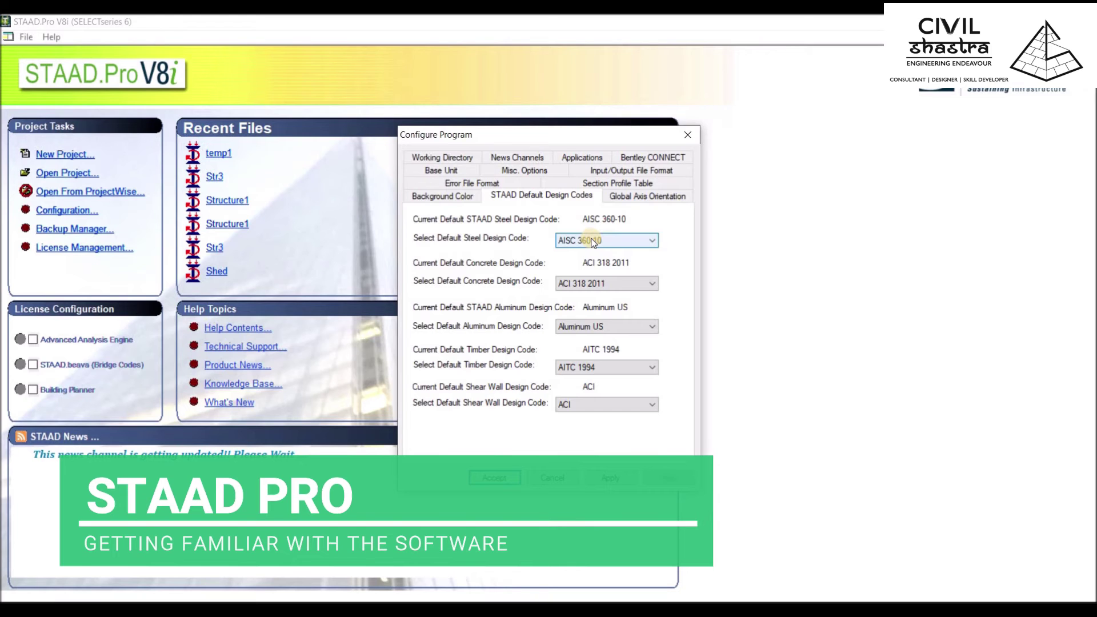
click(591, 241)
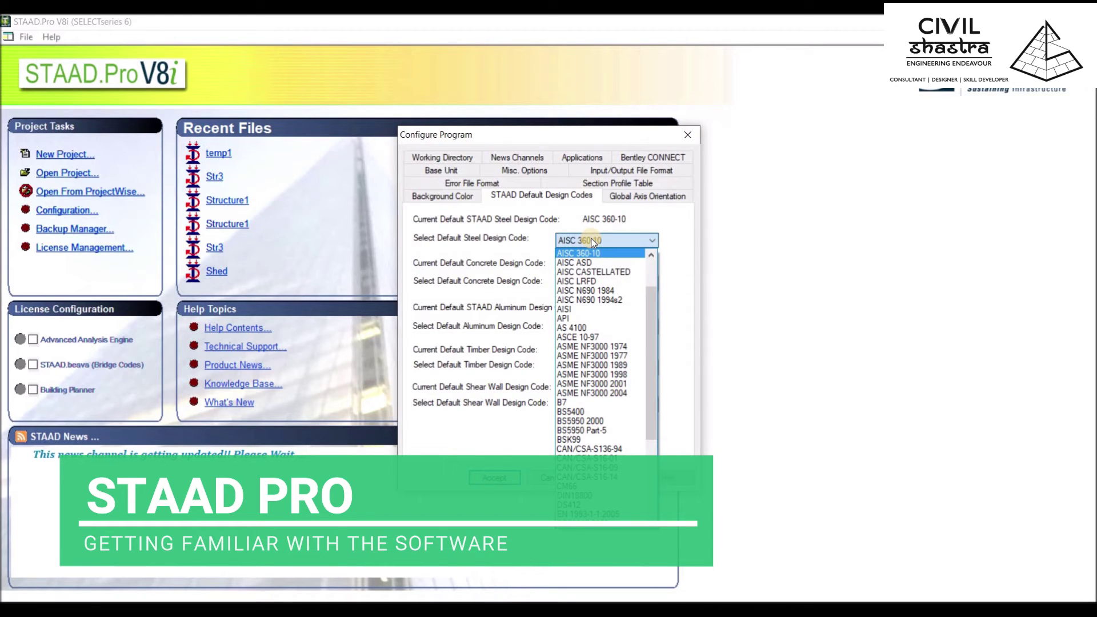
drag(650, 307, 650, 385)
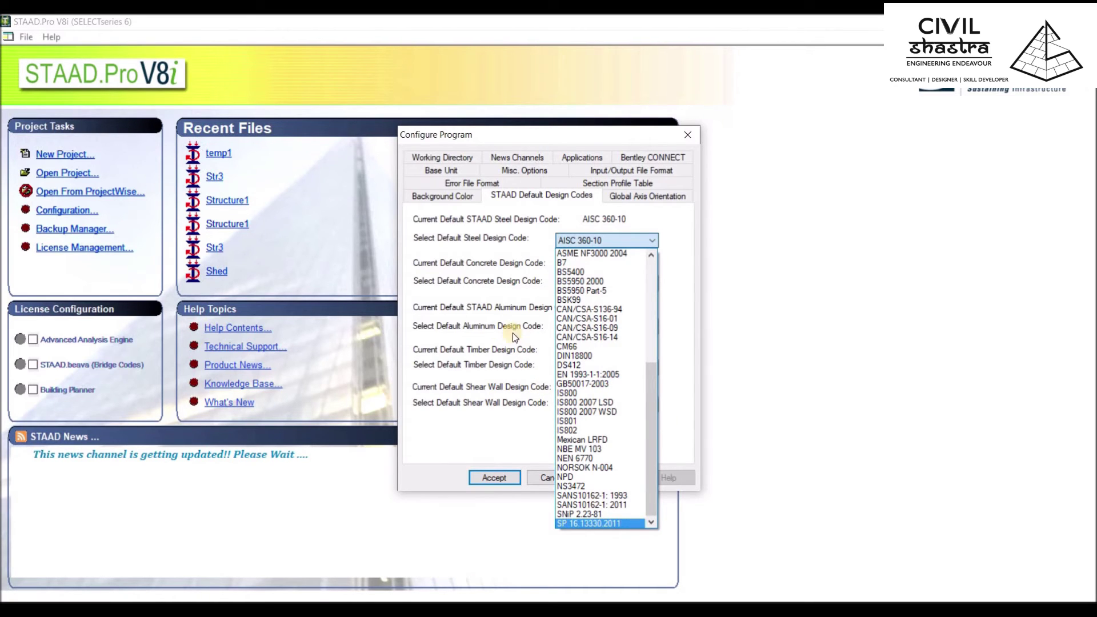
click(449, 300)
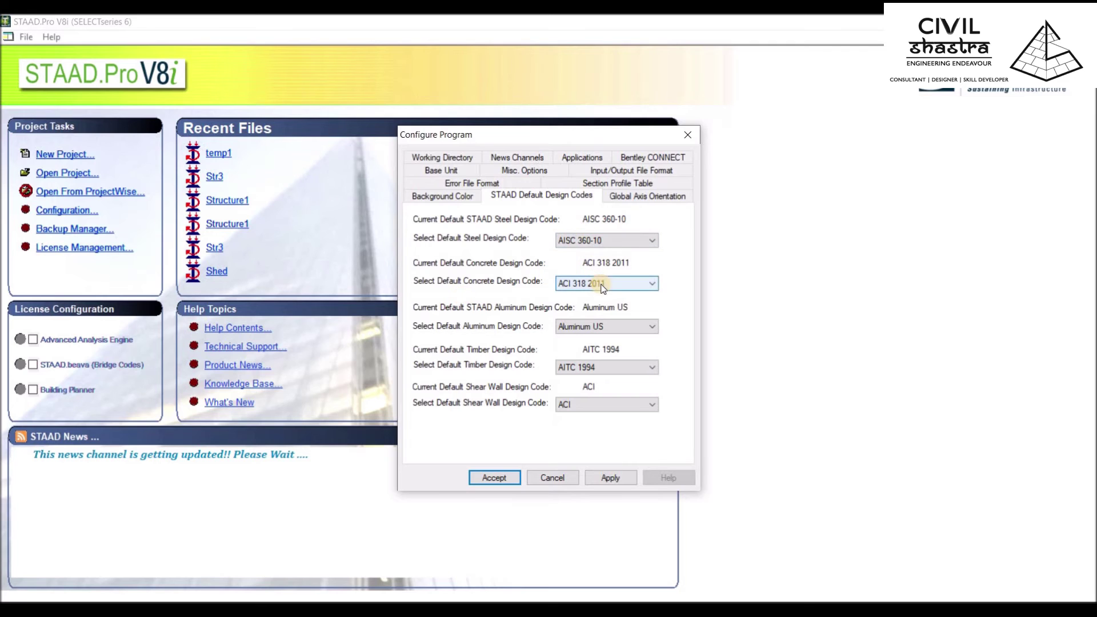
click(602, 285)
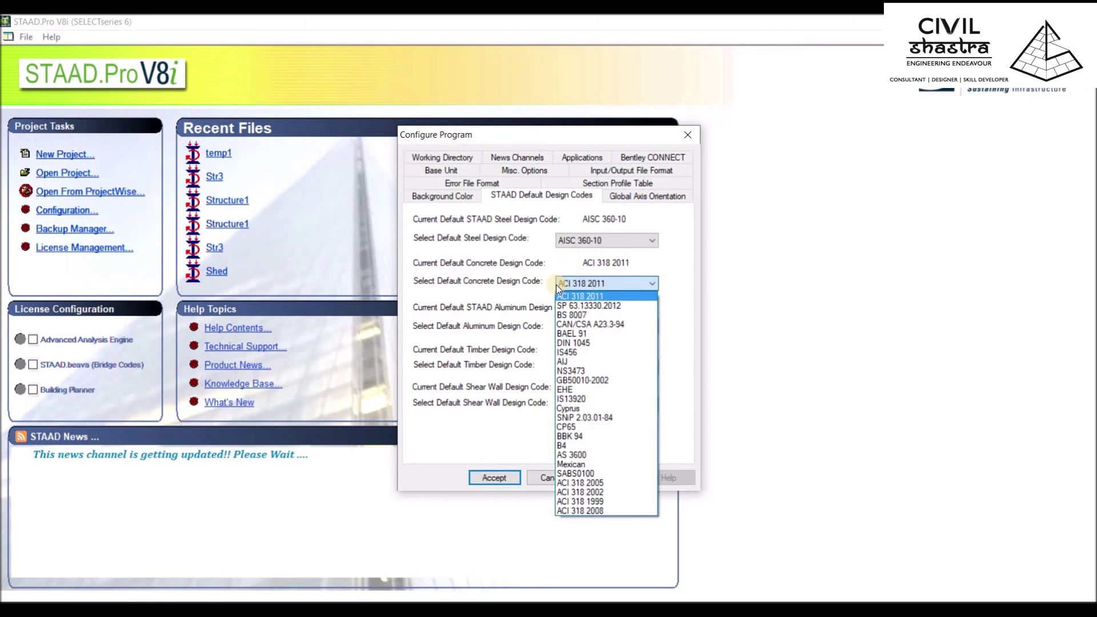
click(505, 287)
click(598, 328)
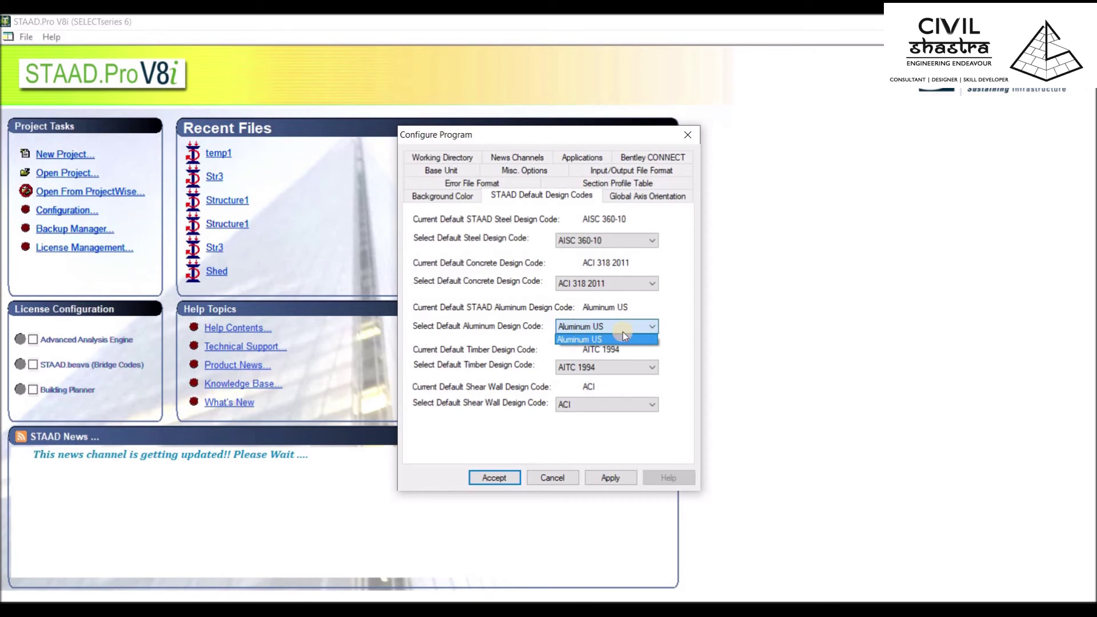
Step: Keep Aluminum US, AITC 1994 timber and ACI shear wall as the default design codes
click(484, 338)
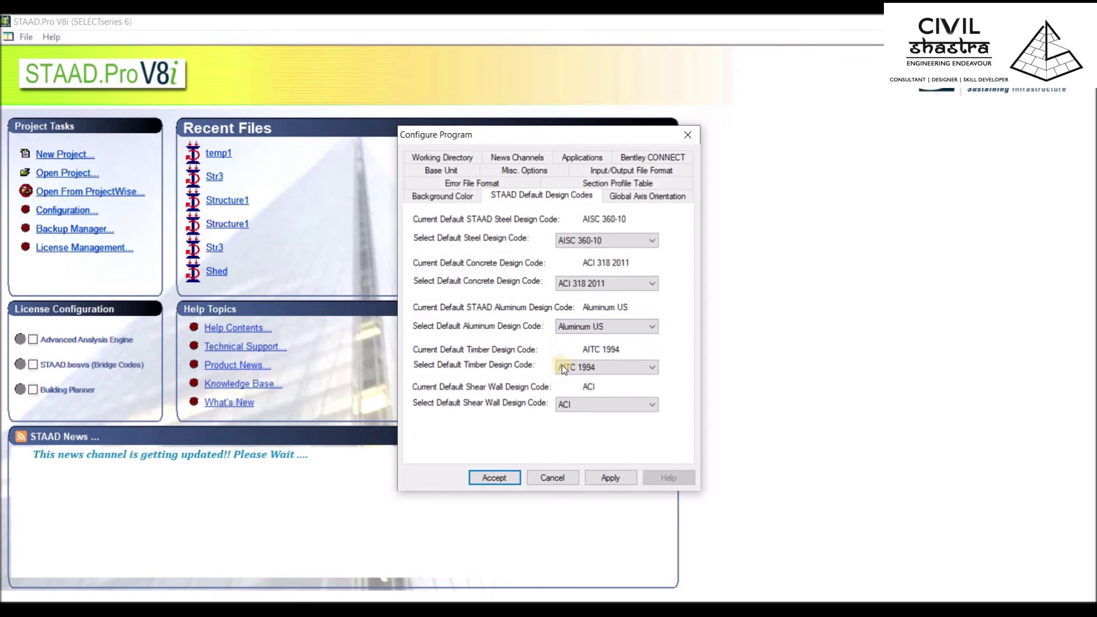
click(600, 372)
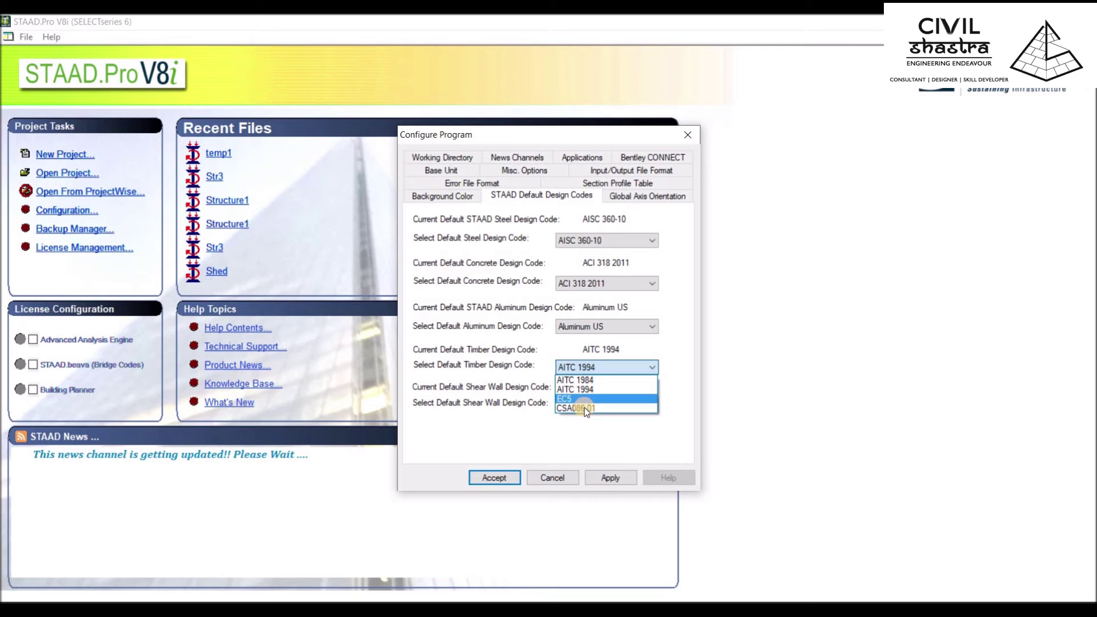
click(519, 376)
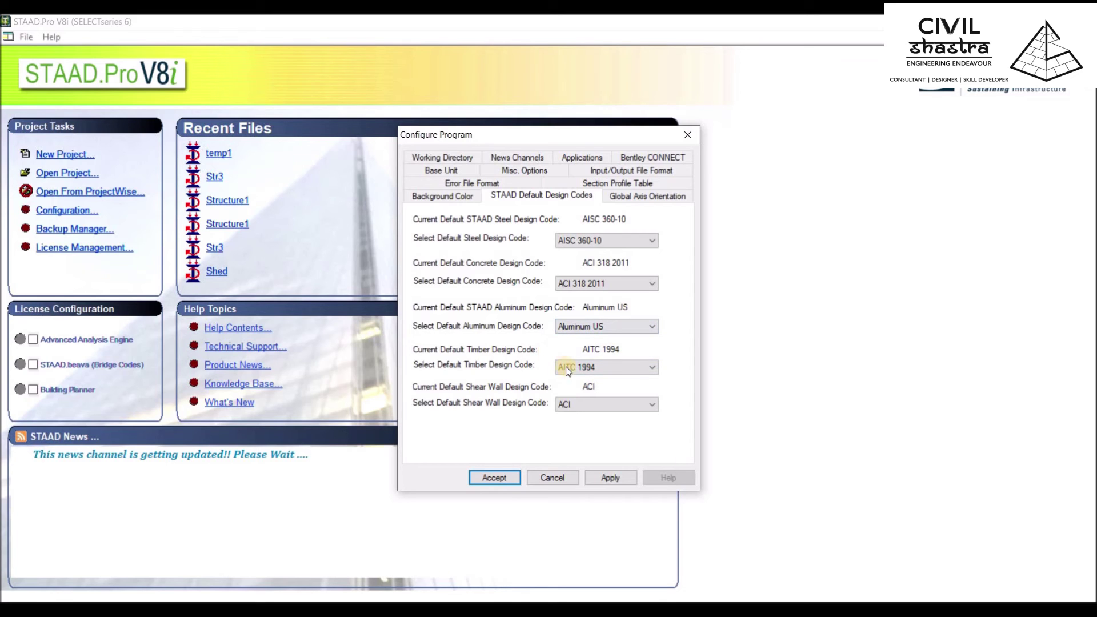
click(601, 404)
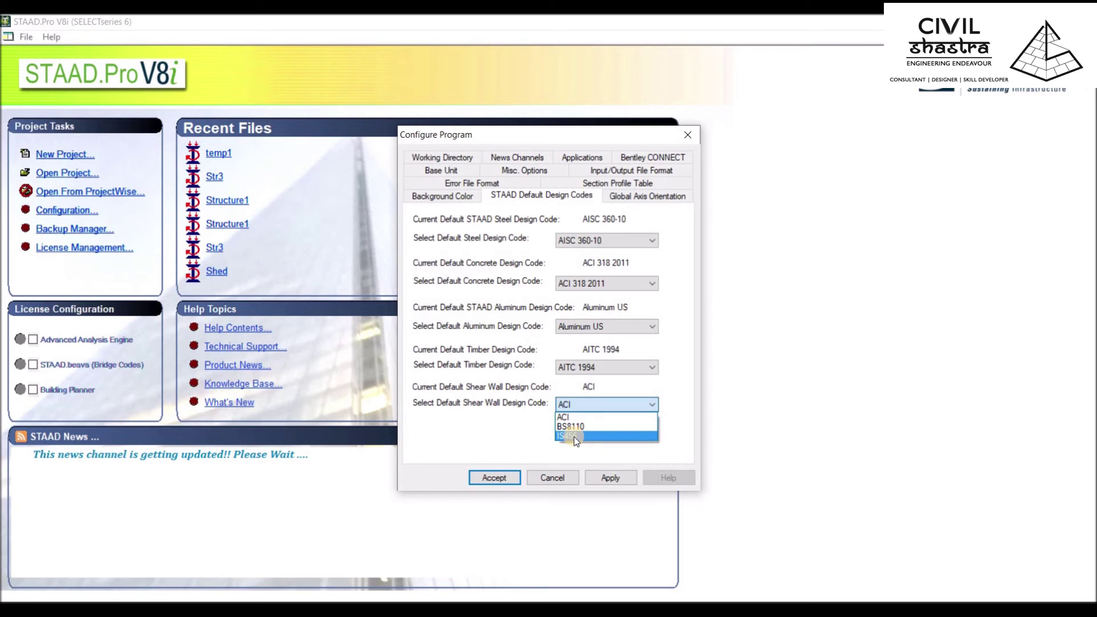
click(449, 200)
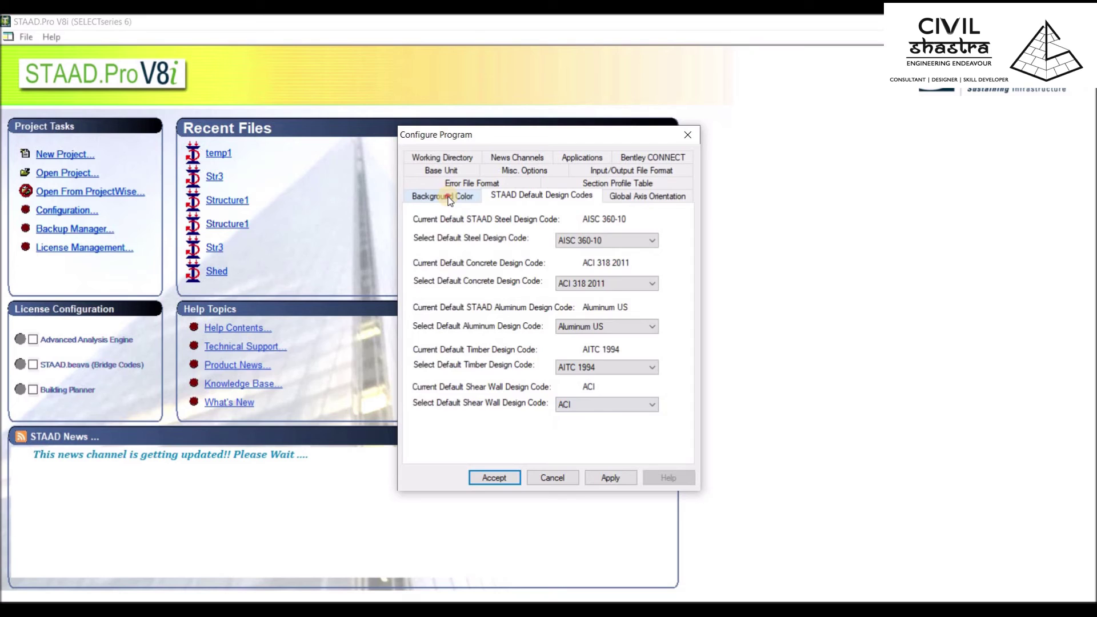
Step: Review the Background Color, Bentley CONNECT, Applications, News Channels and Working Directory settings
click(449, 198)
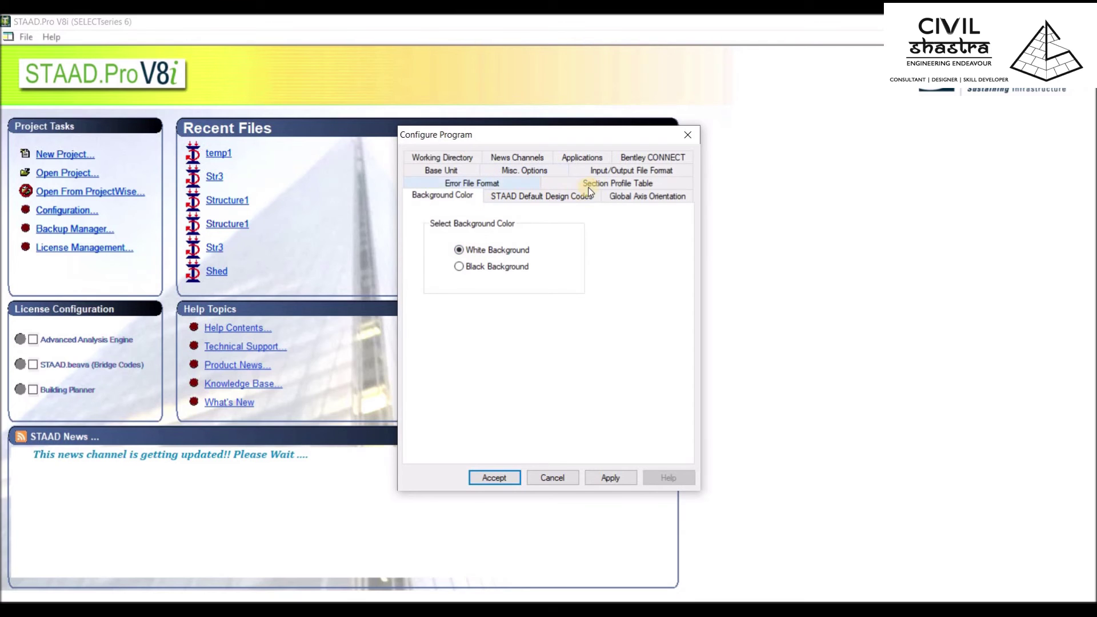
click(633, 159)
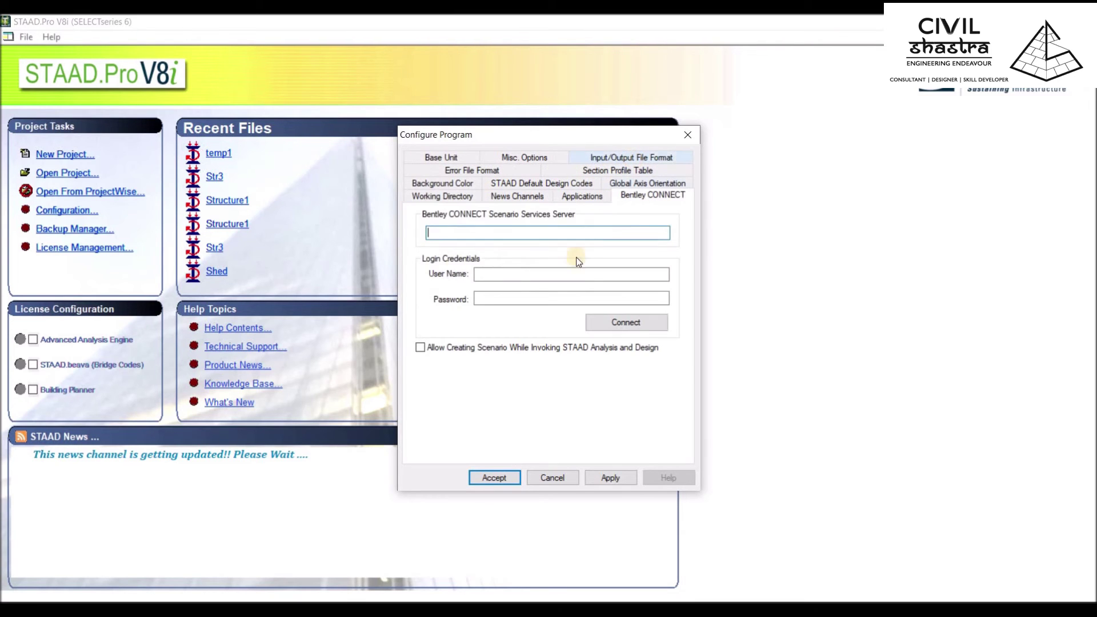
click(595, 200)
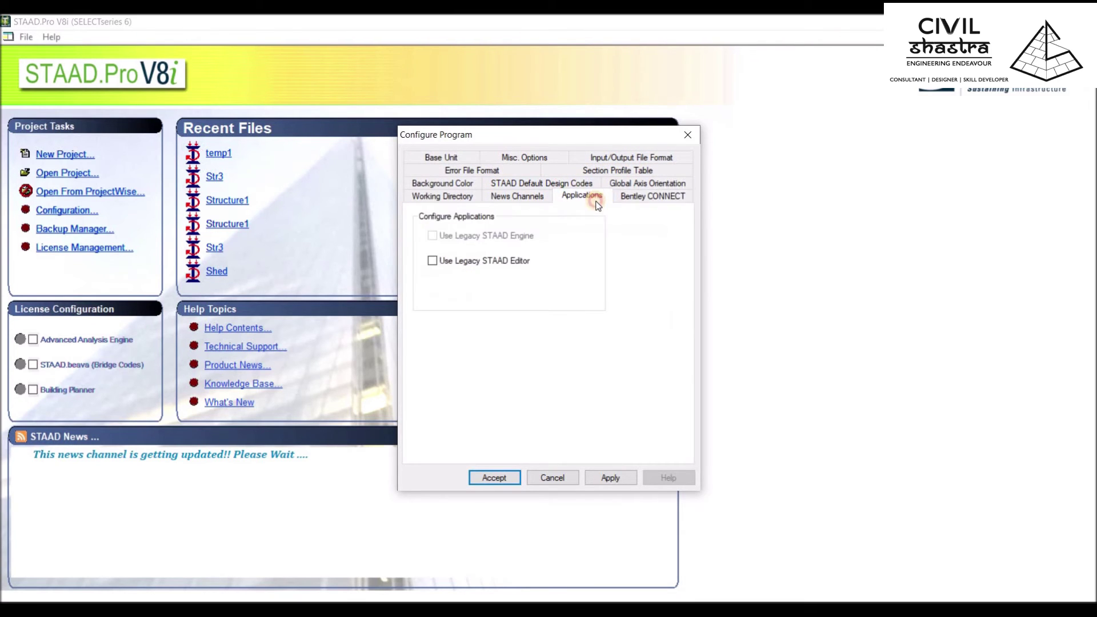
click(531, 197)
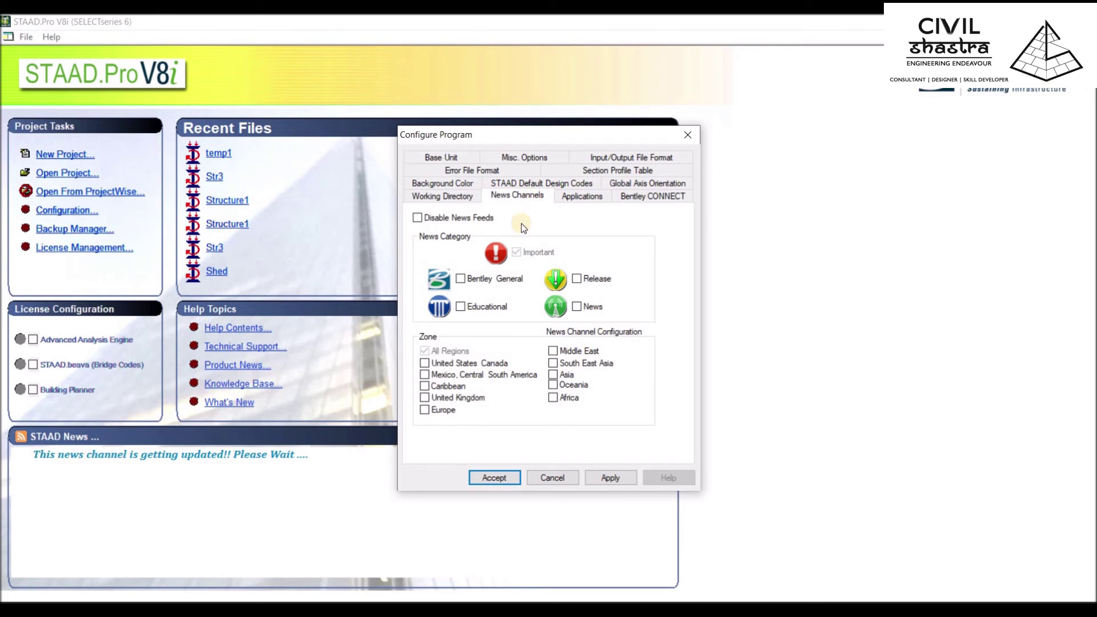
click(442, 196)
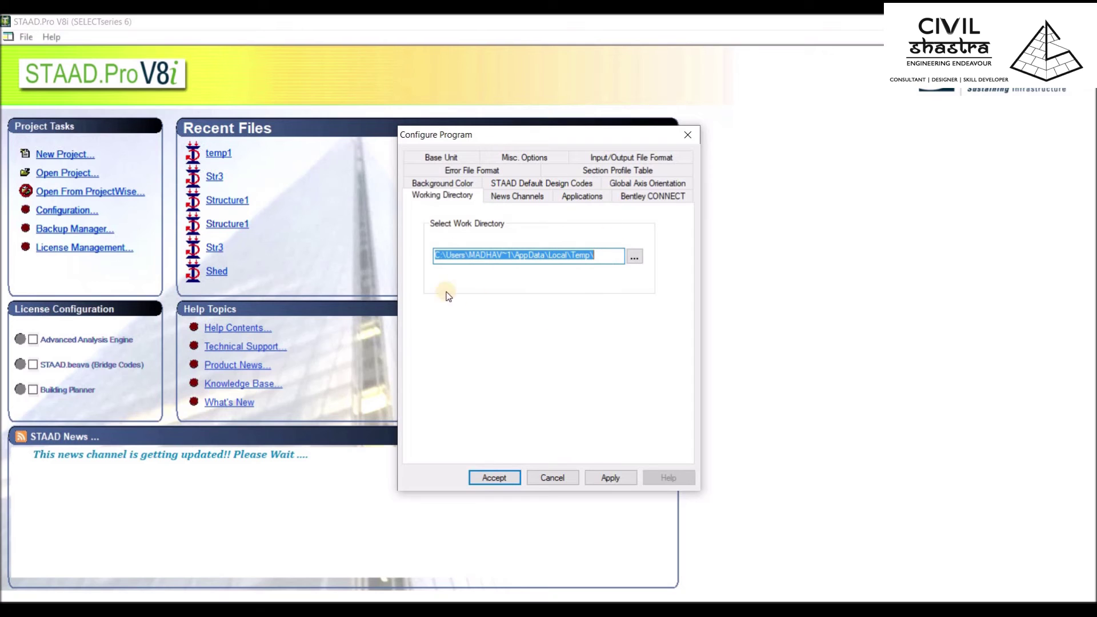
click(520, 197)
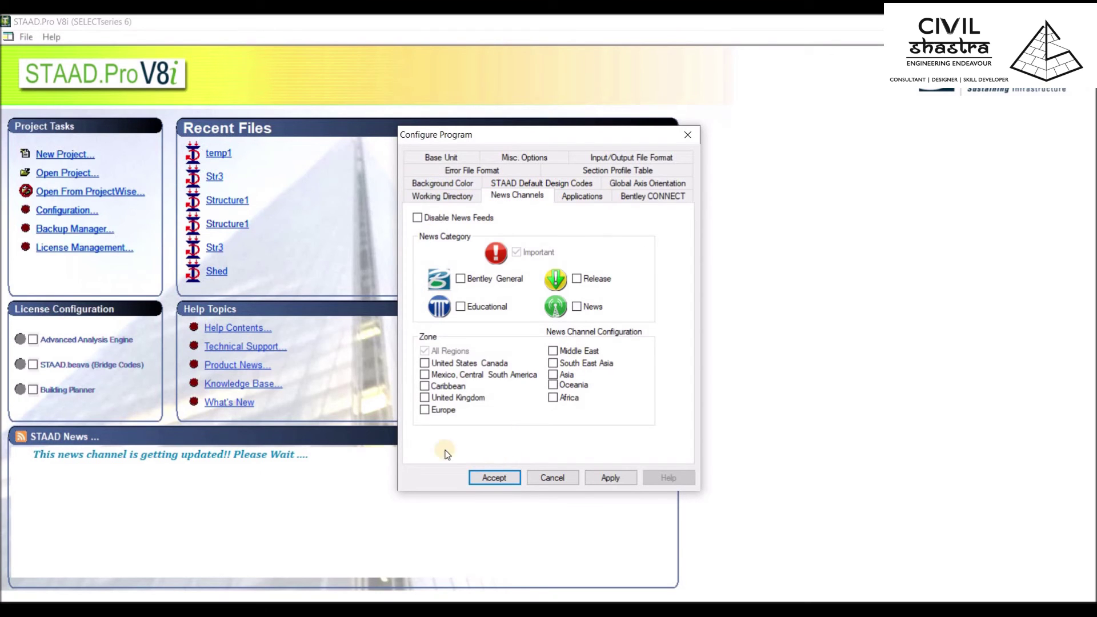
Step: Accept the program configuration and start a new model in the New Model dialog
click(494, 478)
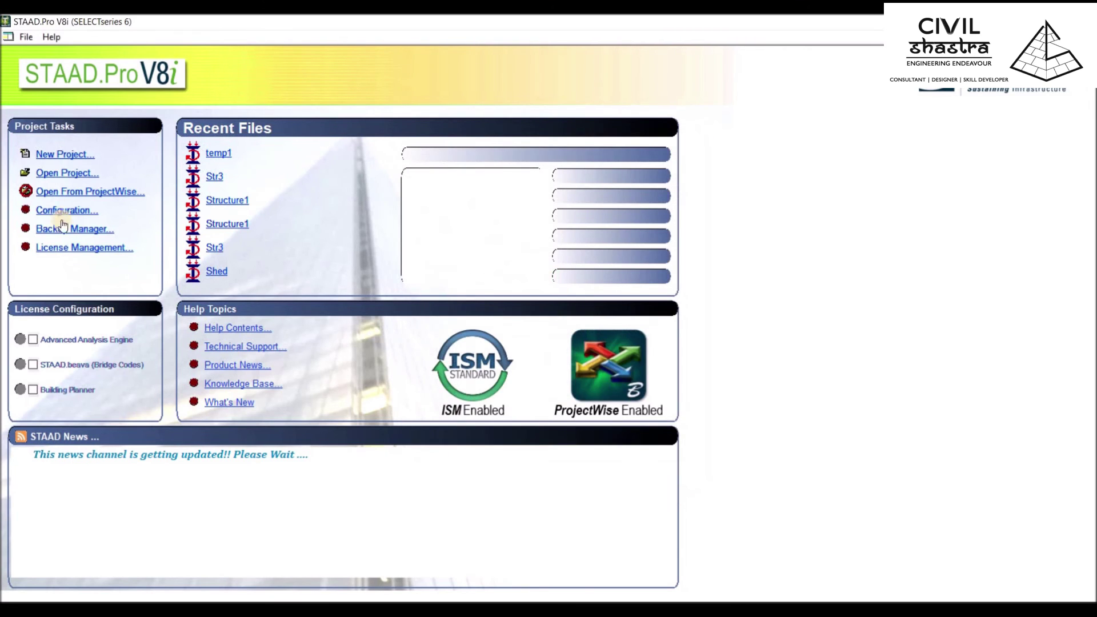
click(66, 154)
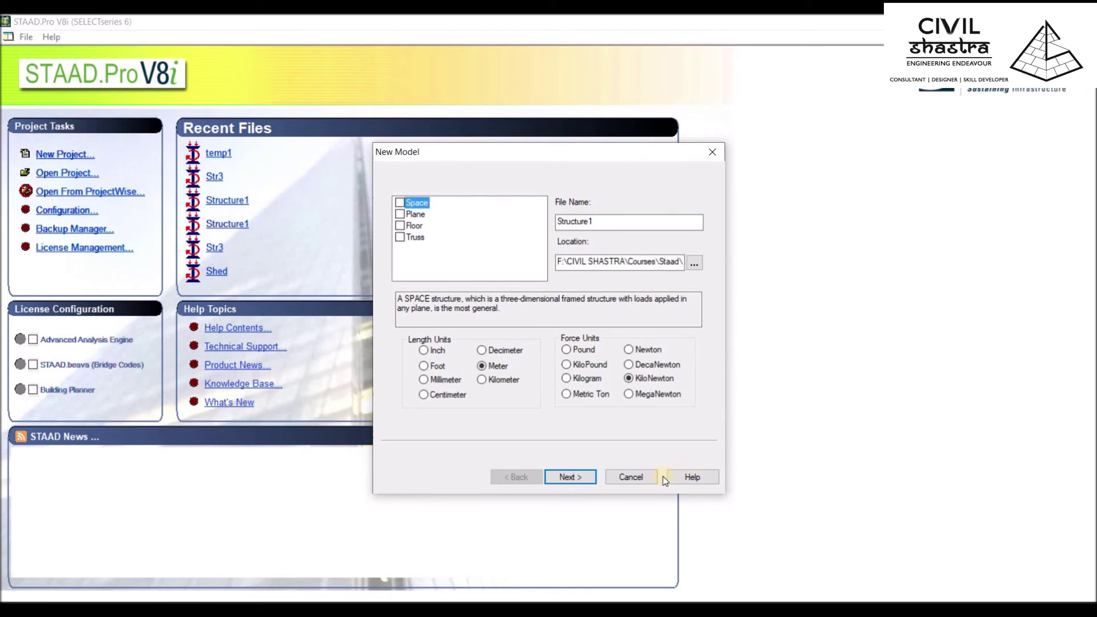
Step: Replace the default file name Structure1 with Lesson1
drag(616, 222, 544, 218)
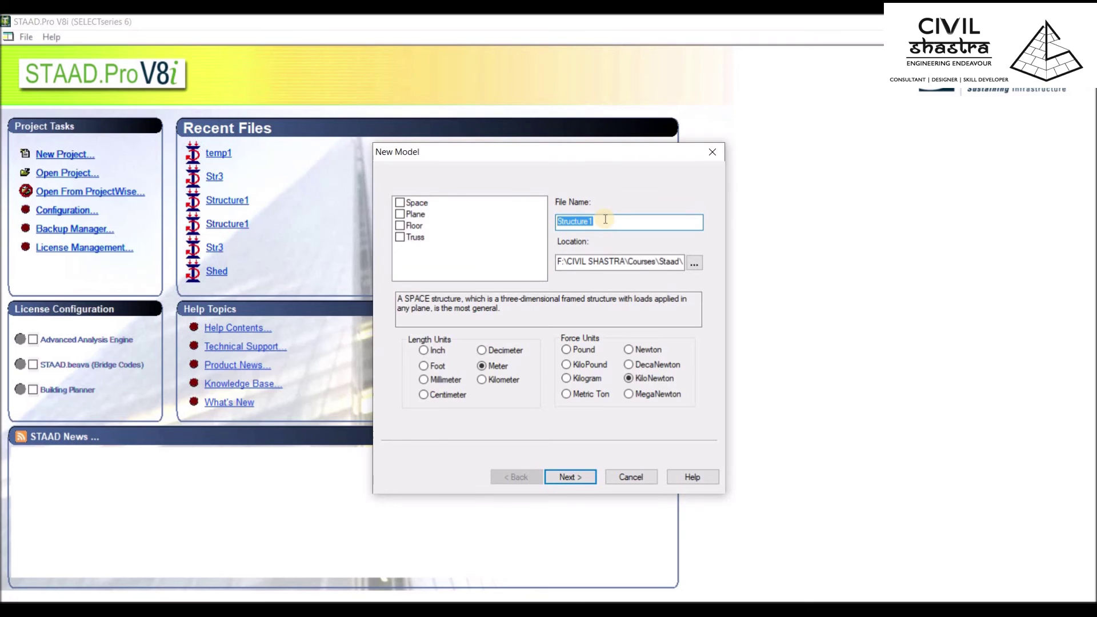
drag(604, 219, 536, 214)
text(Le)
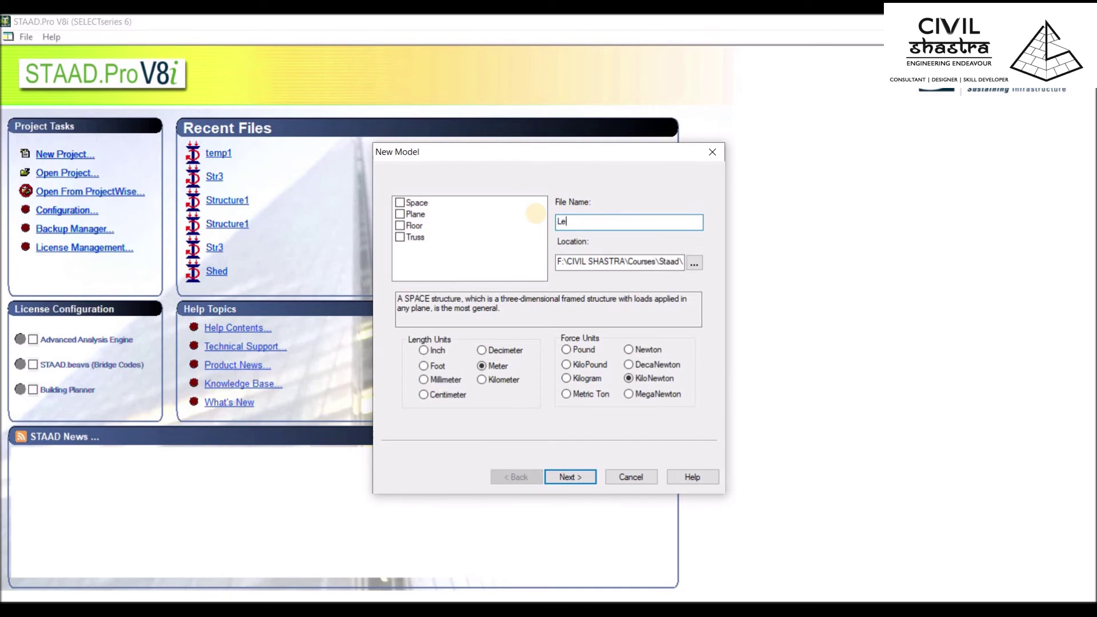
text(sson1)
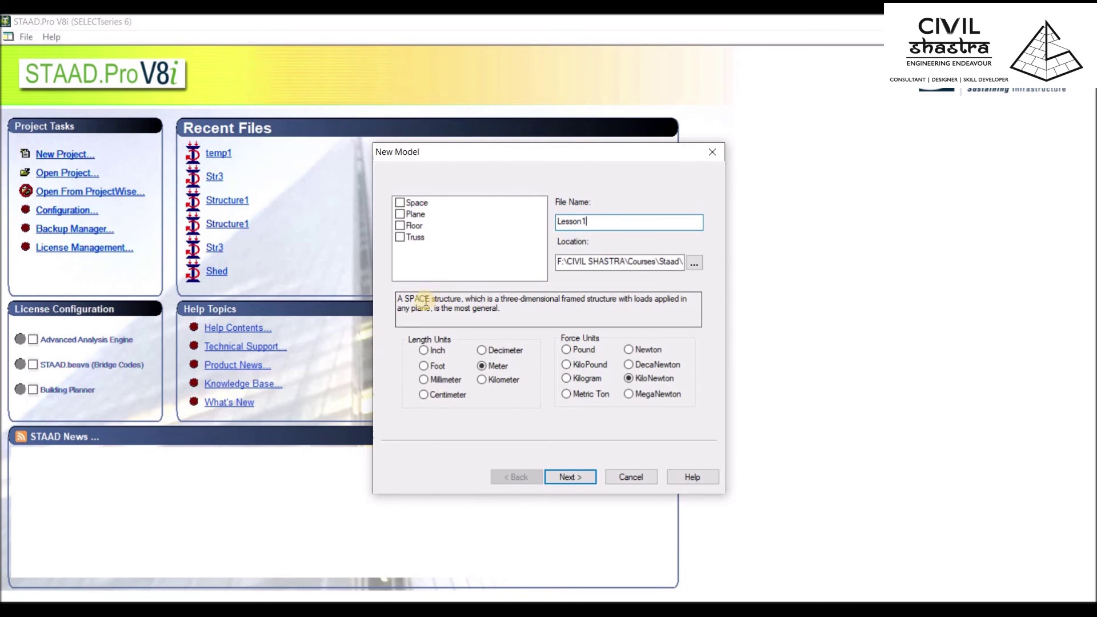
Step: After trying Floor and Truss, set Lesson1 to a Plane structure in Meter and KiloNewton units
click(415, 215)
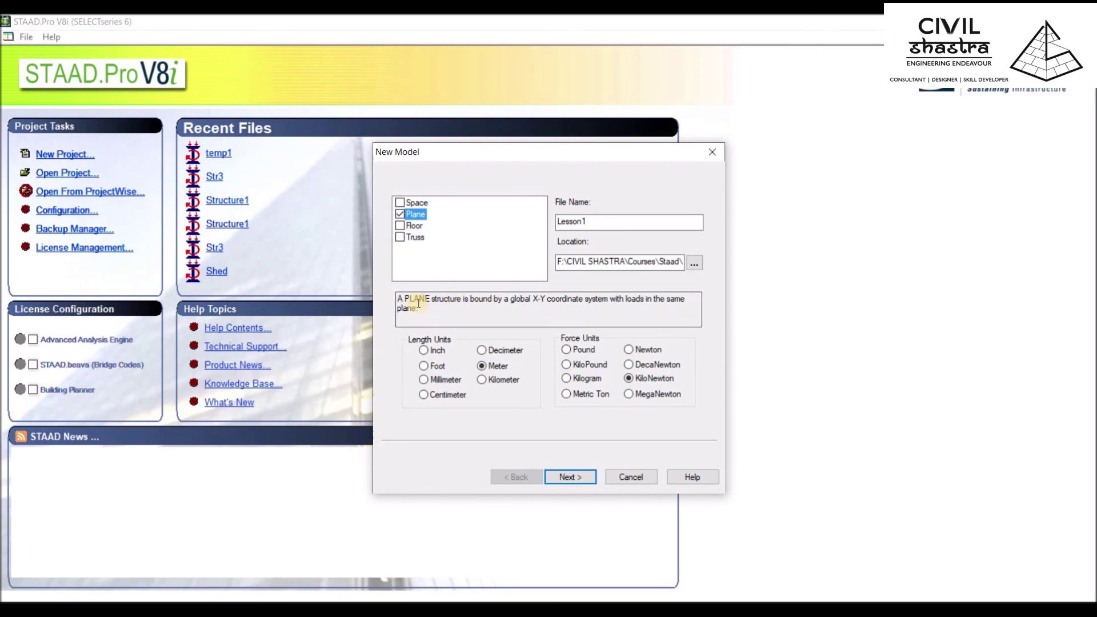
click(416, 227)
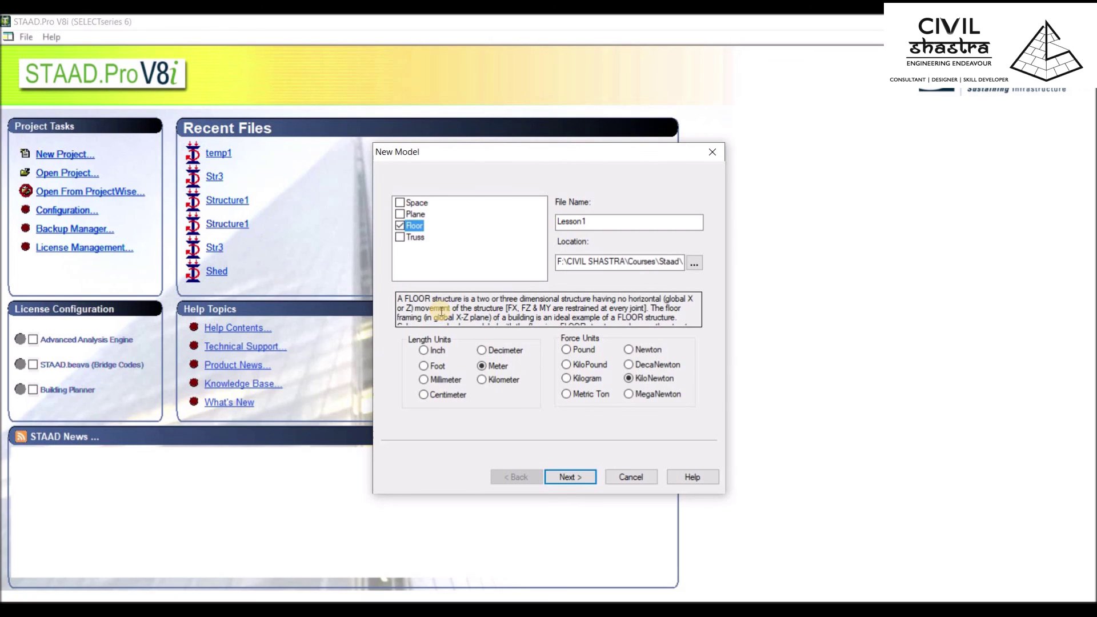
click(416, 237)
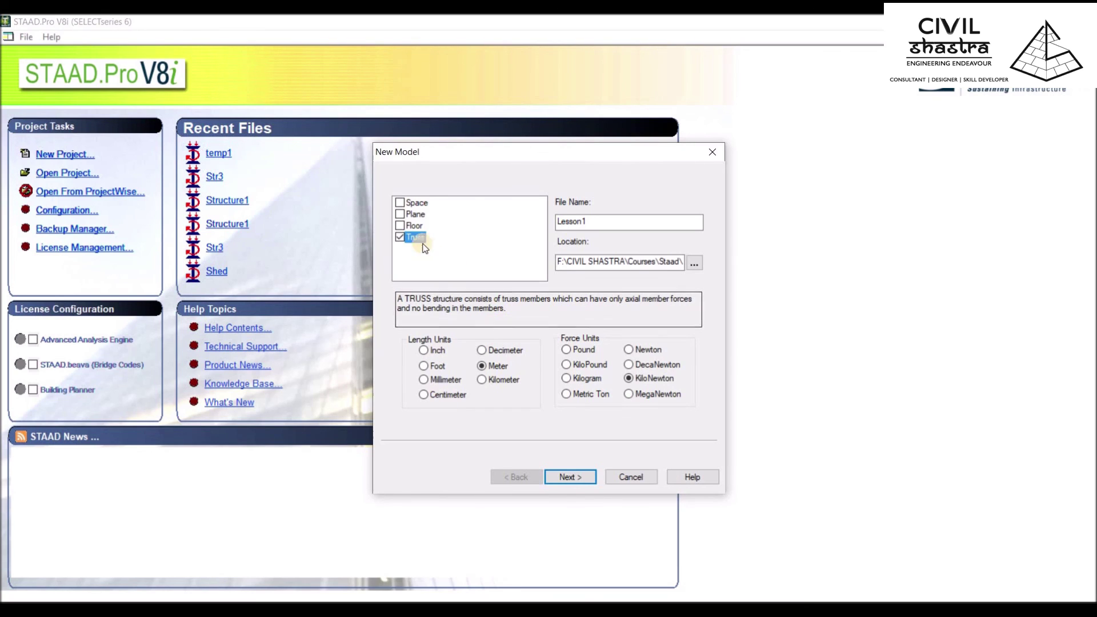
click(408, 220)
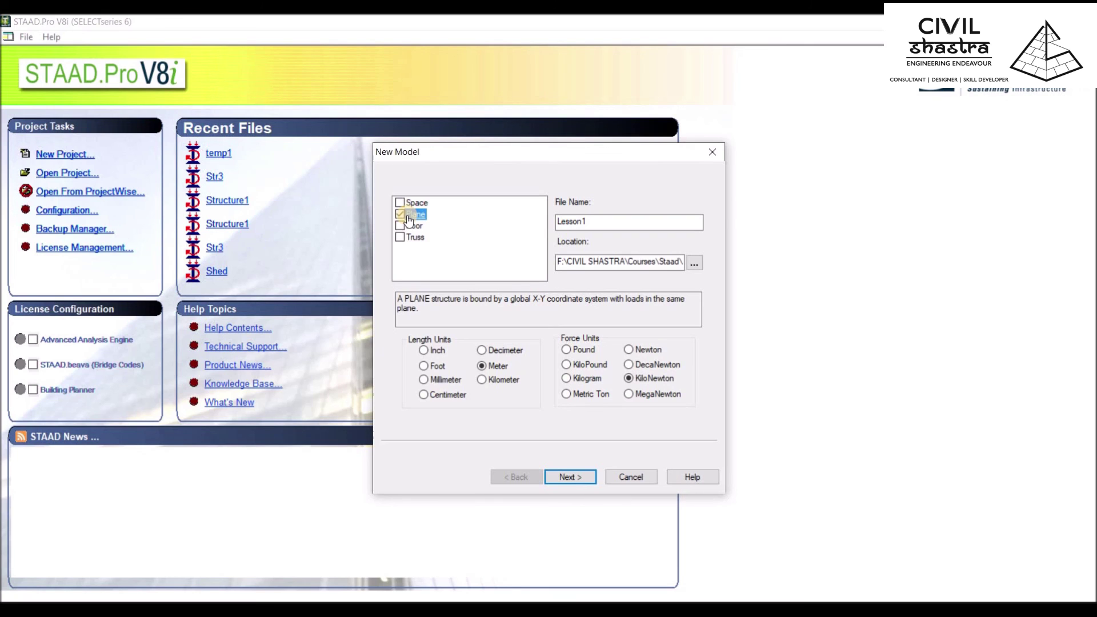
click(569, 477)
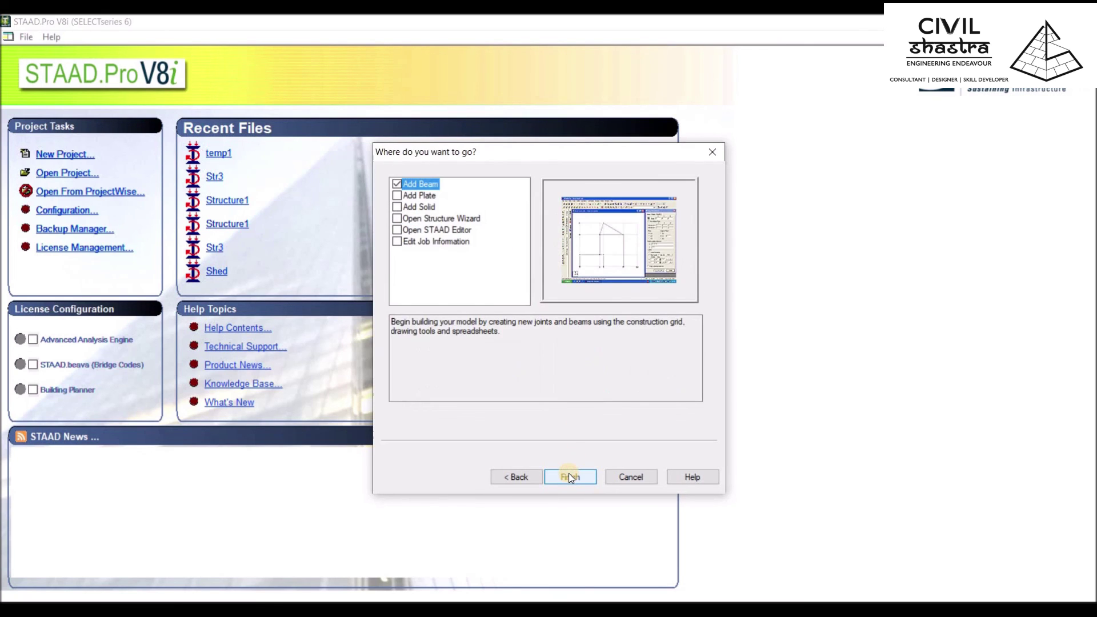
Step: Preview the Add Plate, Add Solid, Structure Wizard, STAAD Editor and Job Info options, then select Add Beam
click(416, 186)
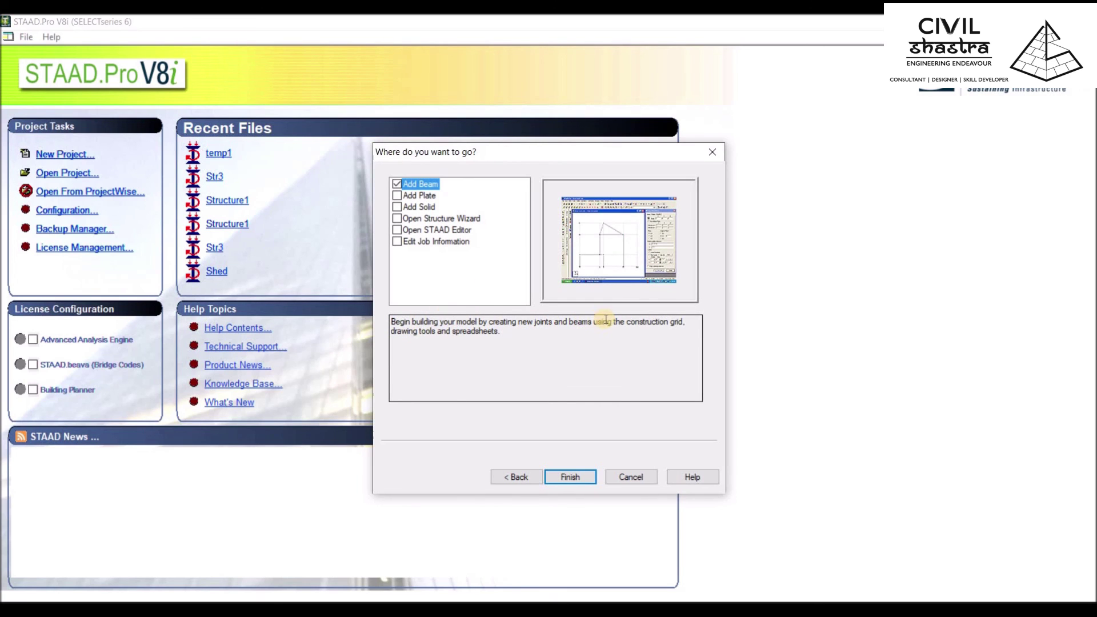
key(Down)
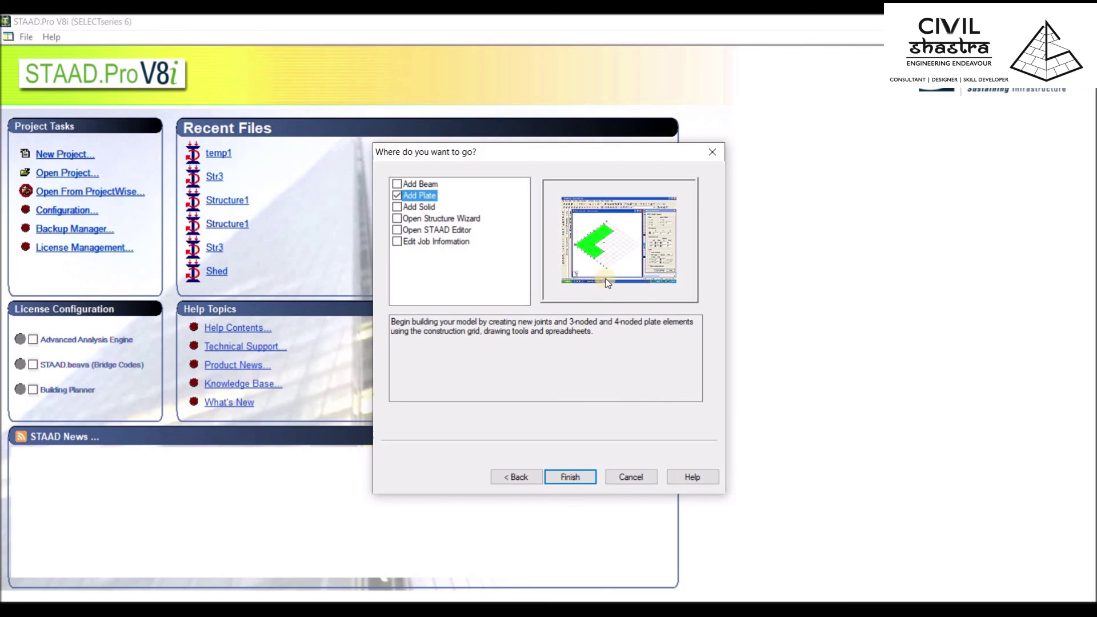
click(422, 209)
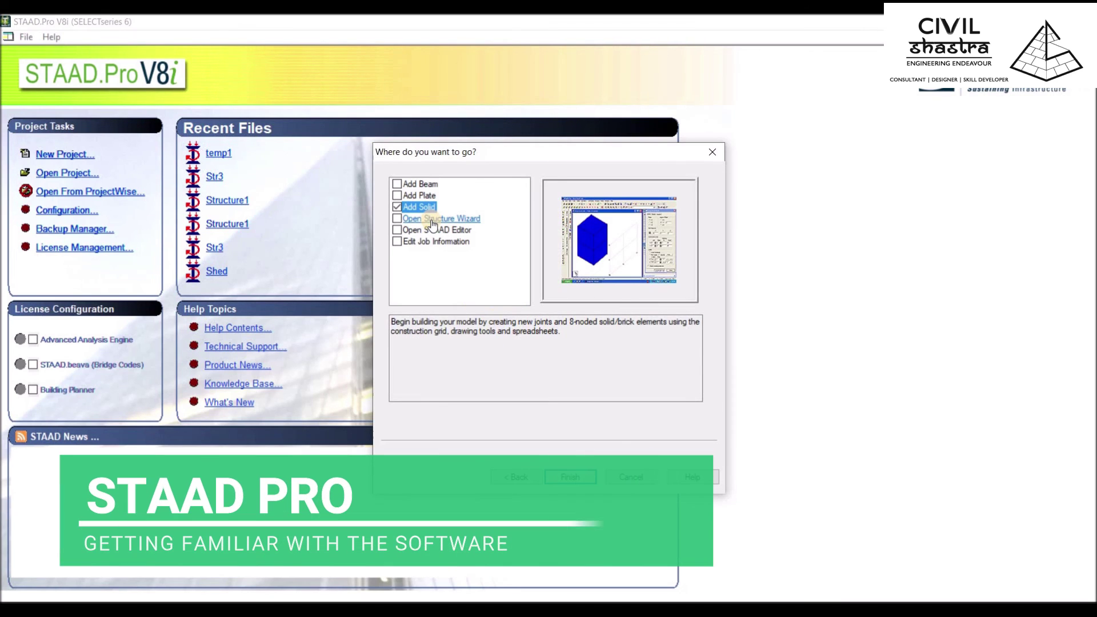
click(432, 220)
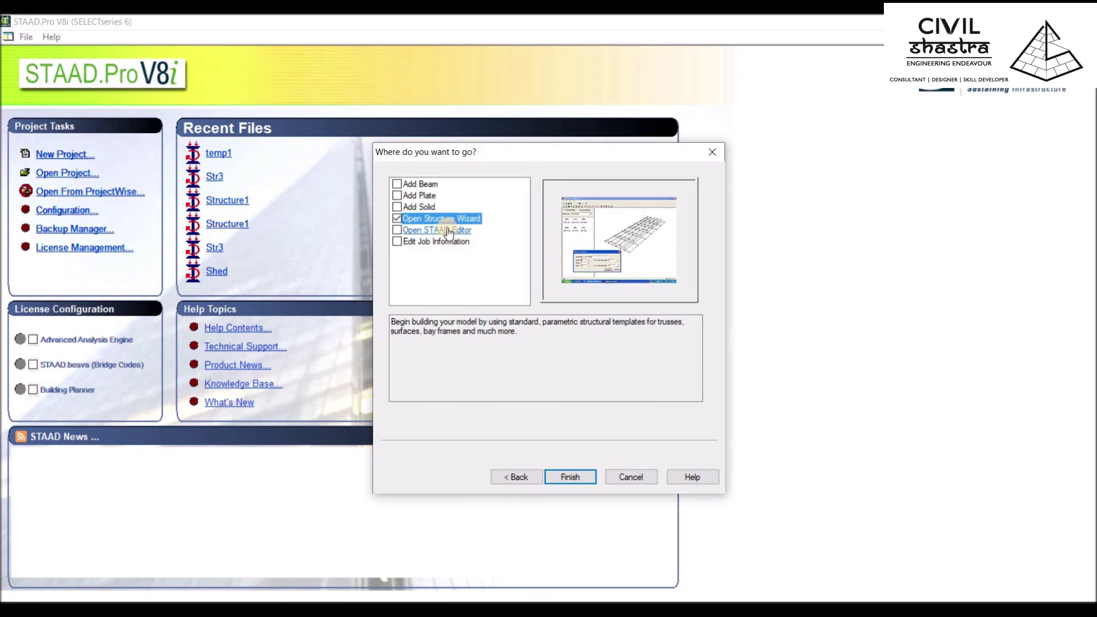
click(449, 231)
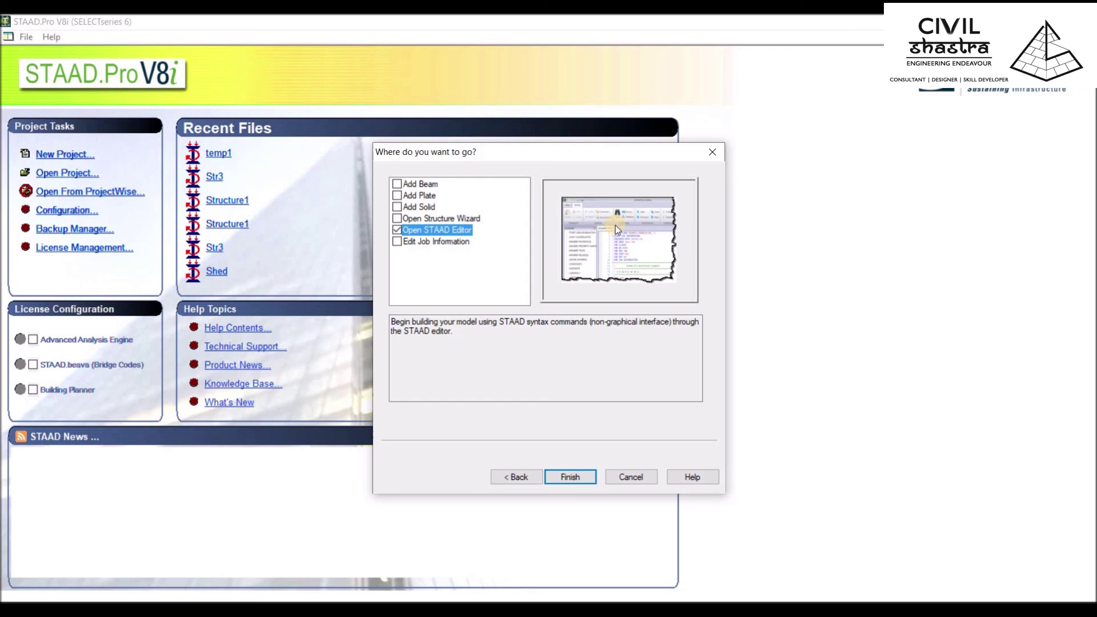
click(451, 244)
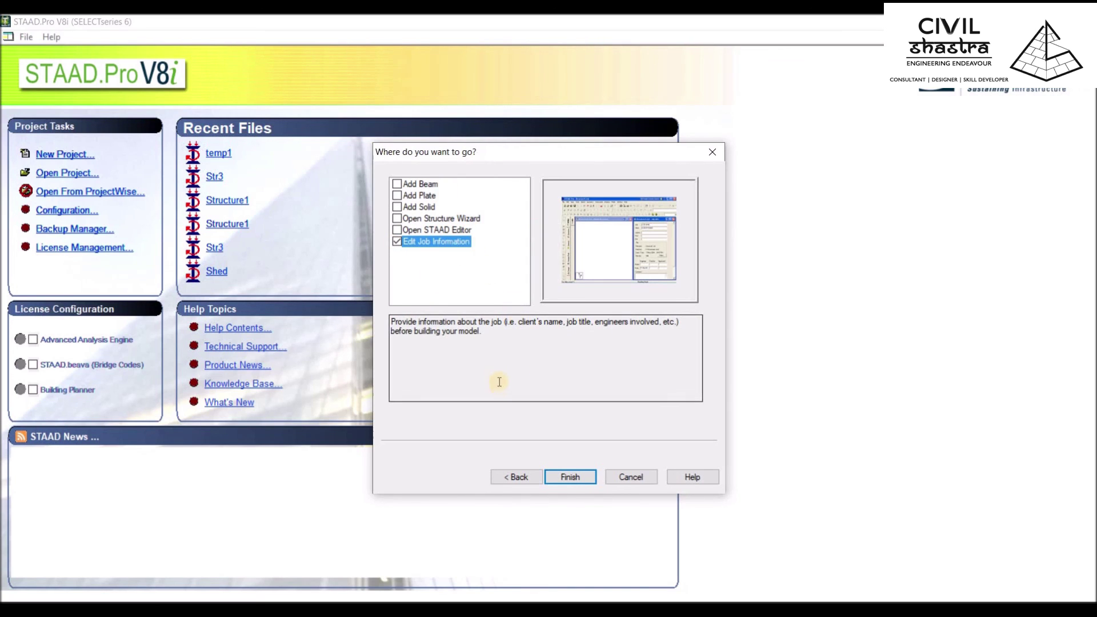
click(410, 185)
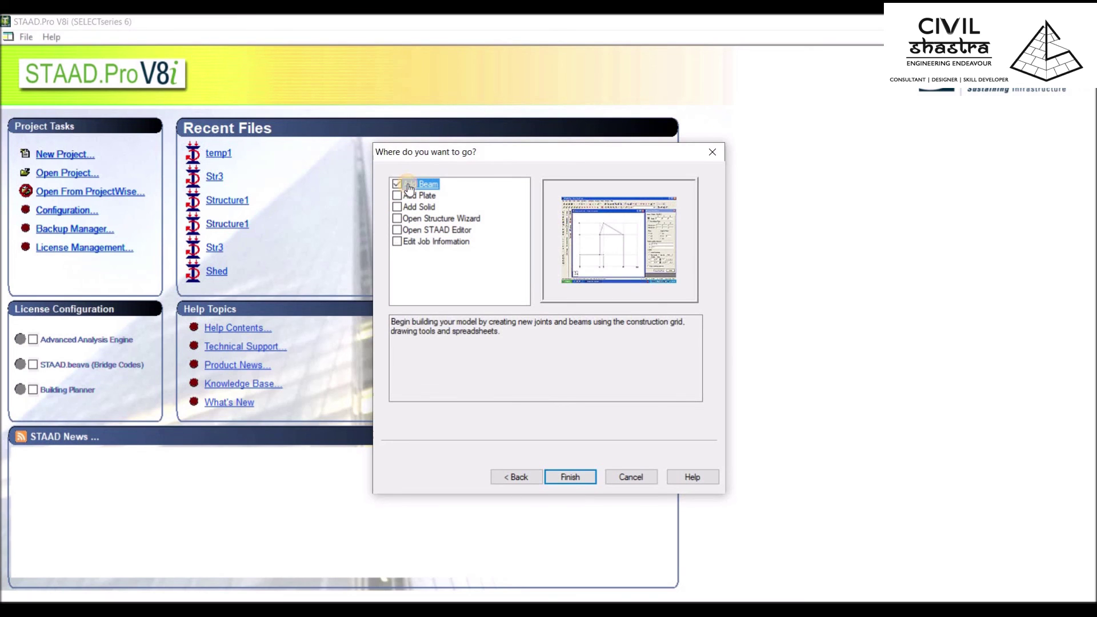